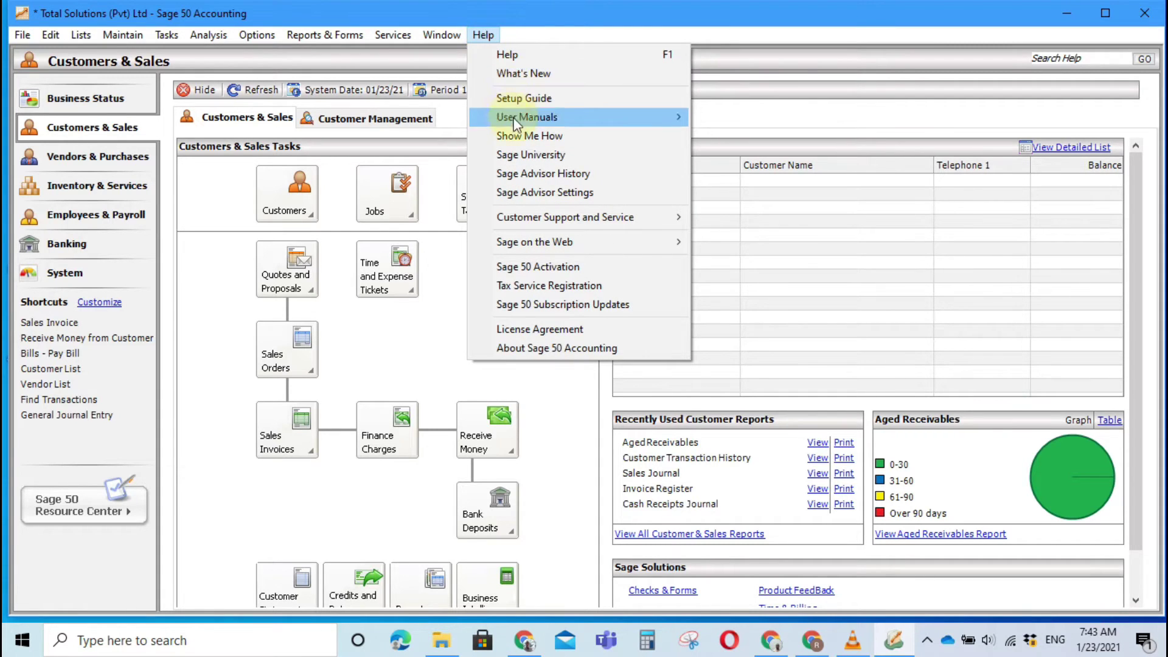
- Review the program's About information and product license agreement, and open the Sage 50 activation details
{"action": "left_click", "coordinate": [552, 359]}
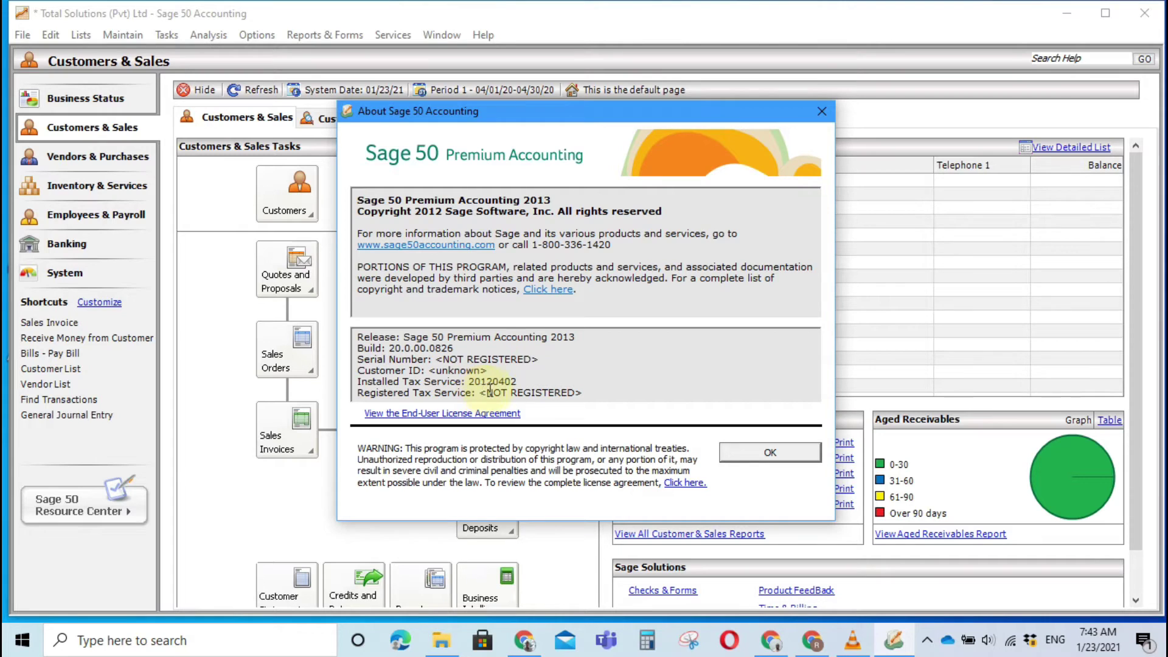
{"action": "left_click", "coordinate": [769, 452]}
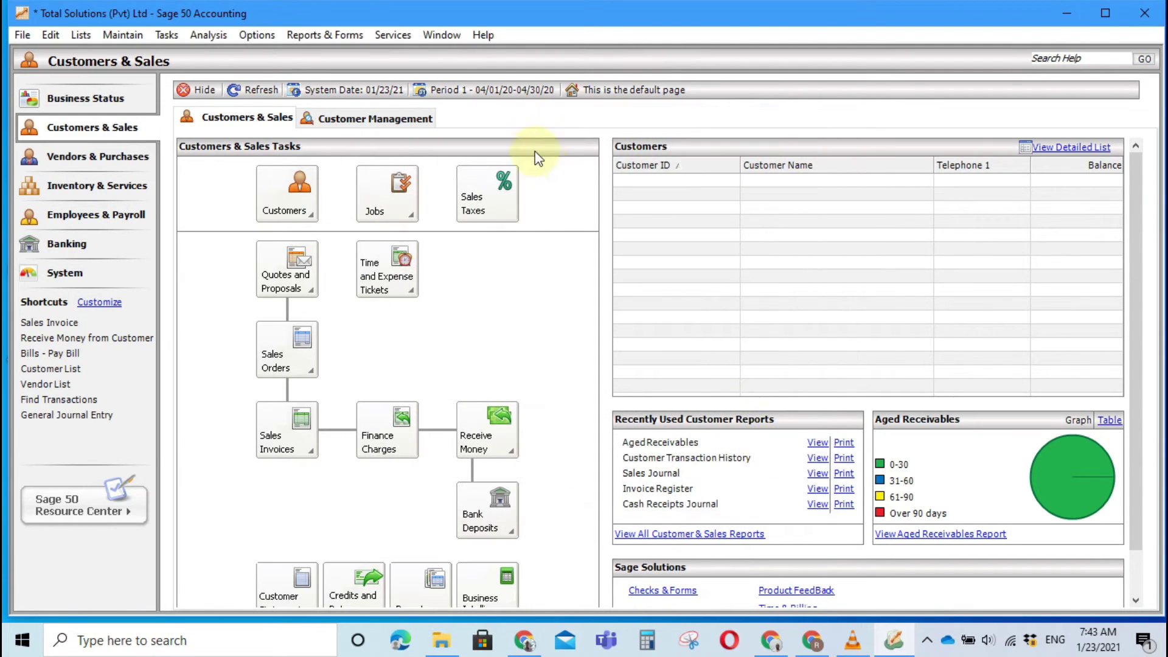
{"action": "left_click", "coordinate": [488, 35]}
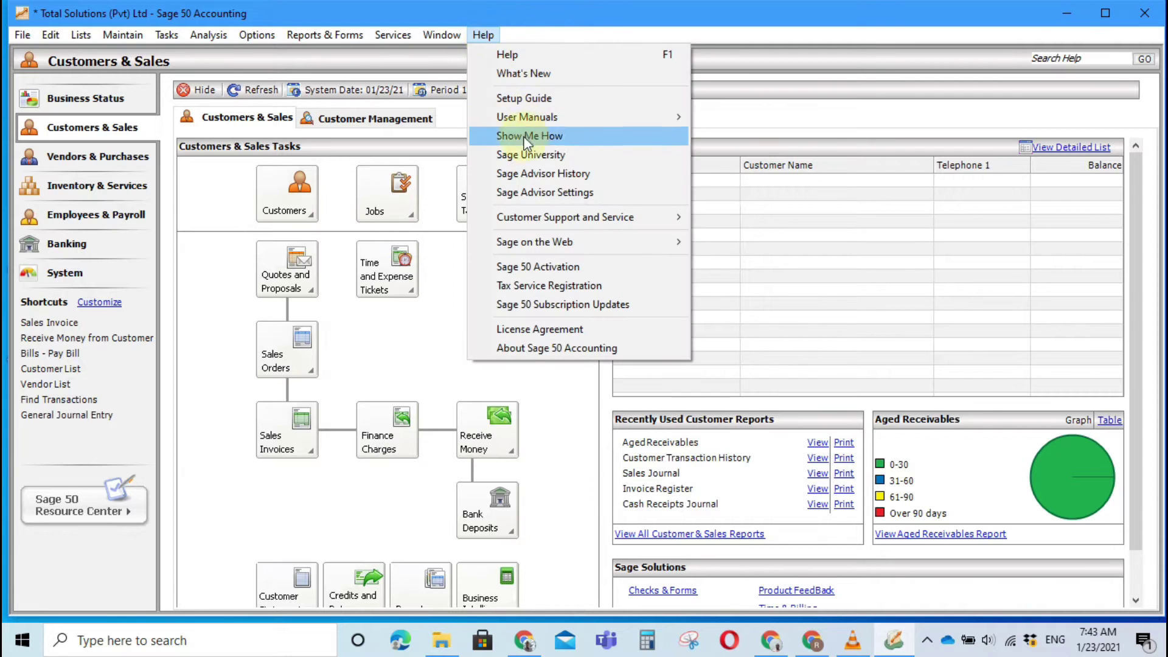
{"action": "left_click", "coordinate": [560, 328]}
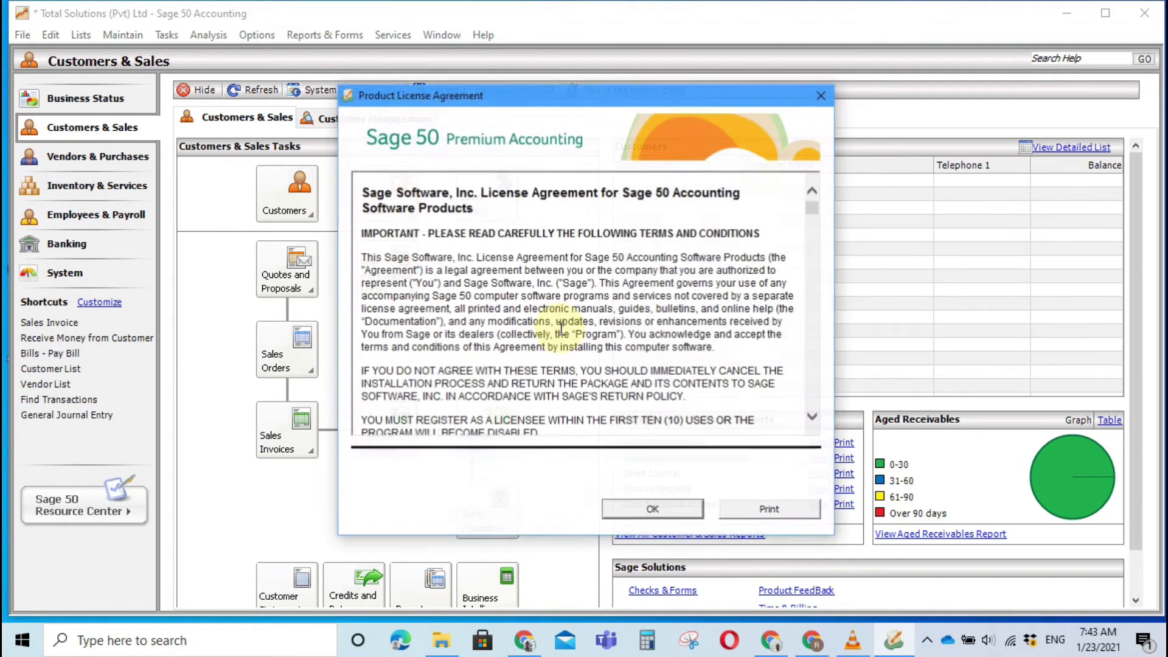
{"action": "left_click", "coordinate": [671, 512]}
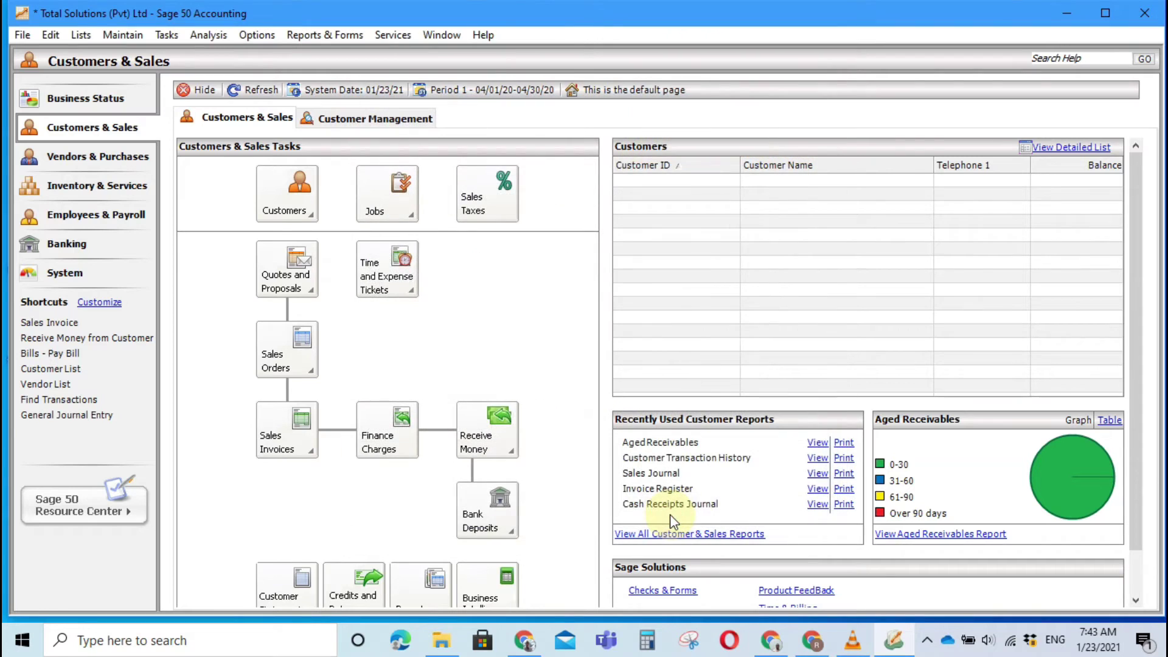
{"action": "left_click", "coordinate": [476, 33]}
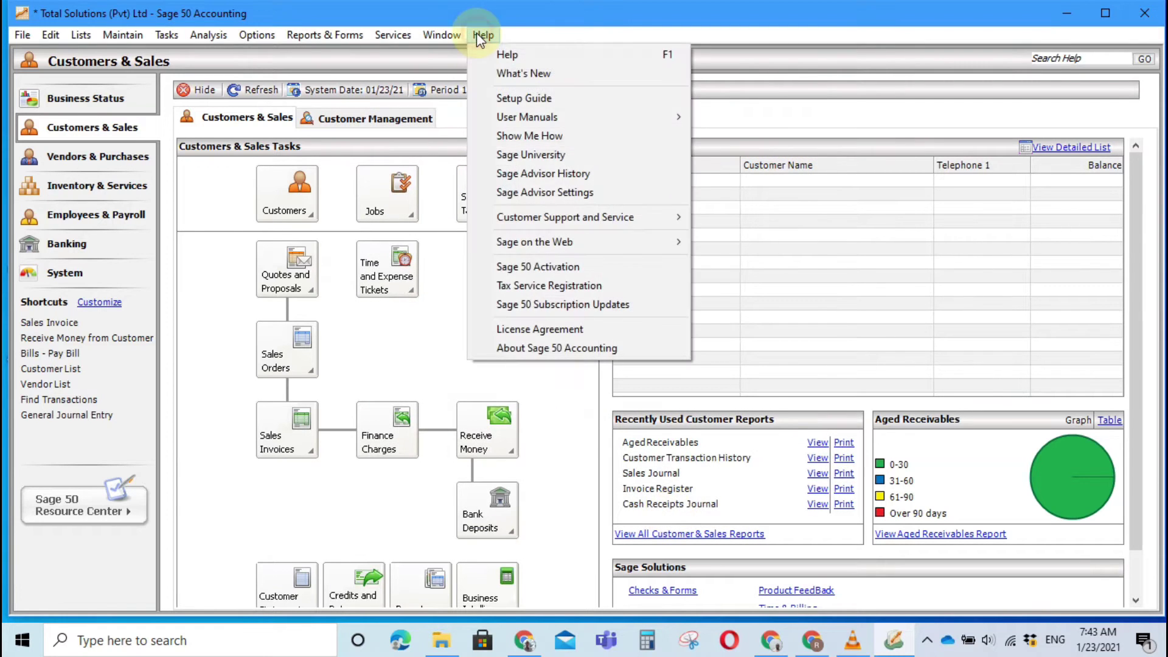
{"action": "left_click", "coordinate": [538, 265]}
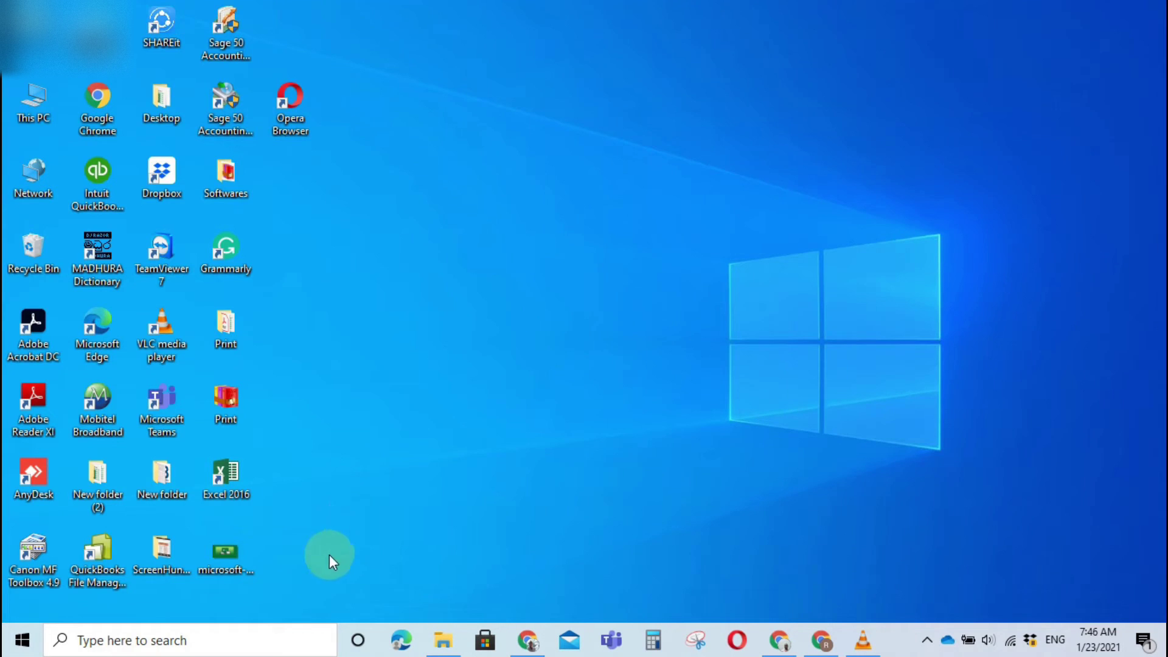
- Search Windows for the Control Panel and open its Programs and Features page
{"action": "left_click", "coordinate": [266, 653]}
{"action": "type", "text": "c"}
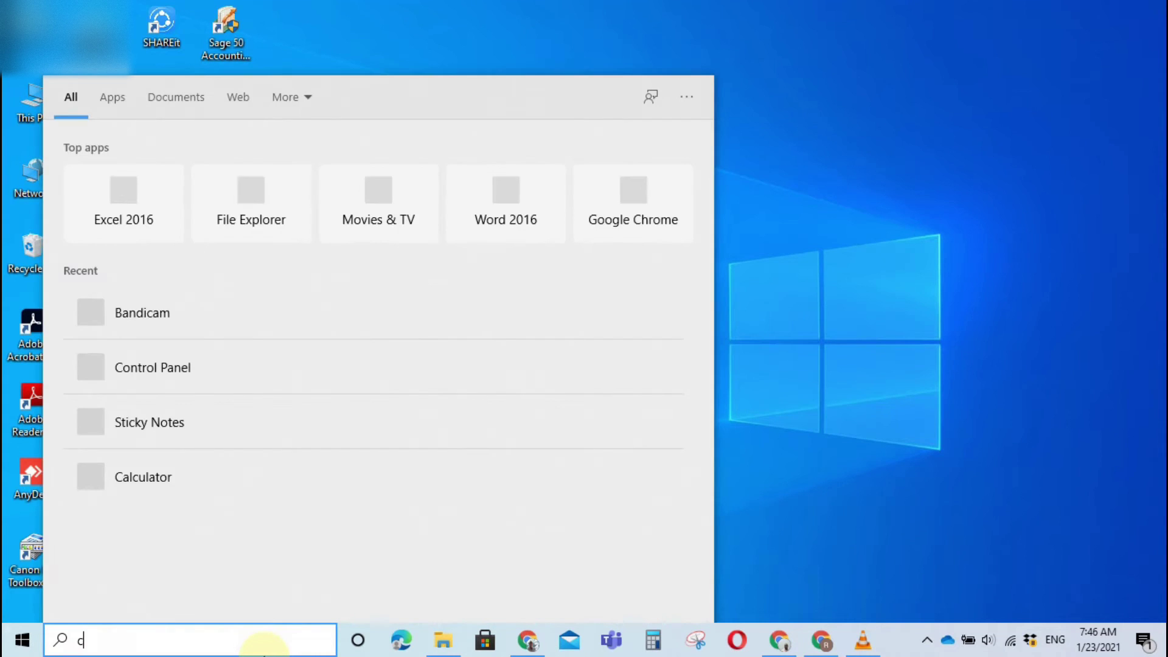
{"action": "type", "text": "ont"}
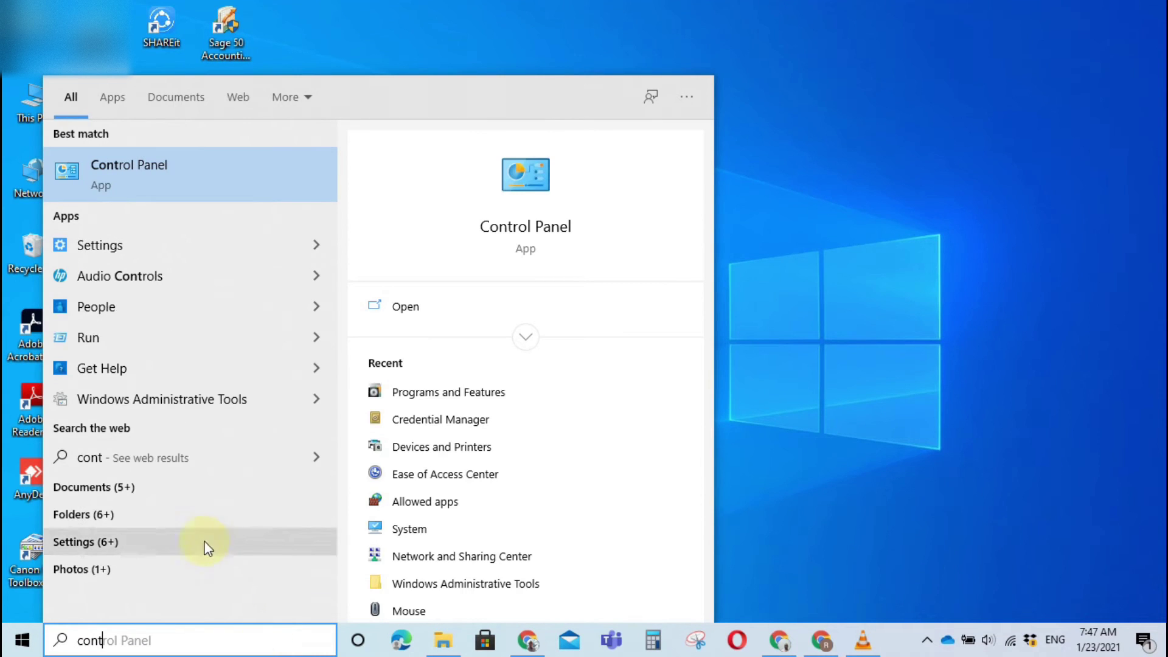
{"action": "left_click", "coordinate": [261, 184]}
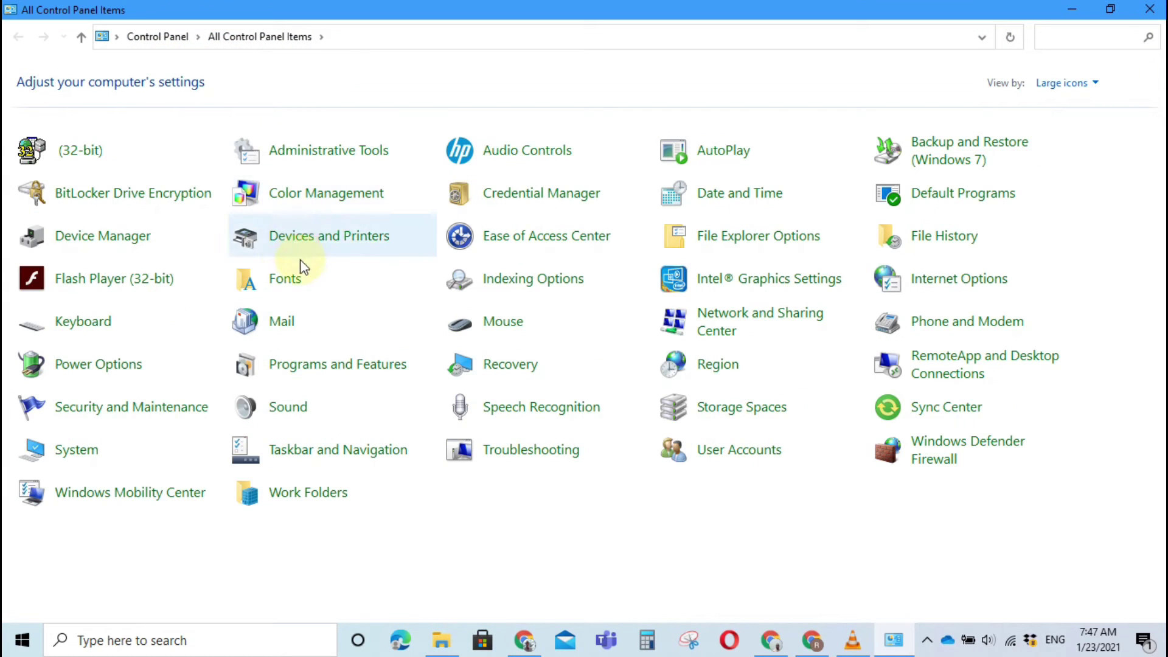
{"action": "left_click", "coordinate": [315, 365]}
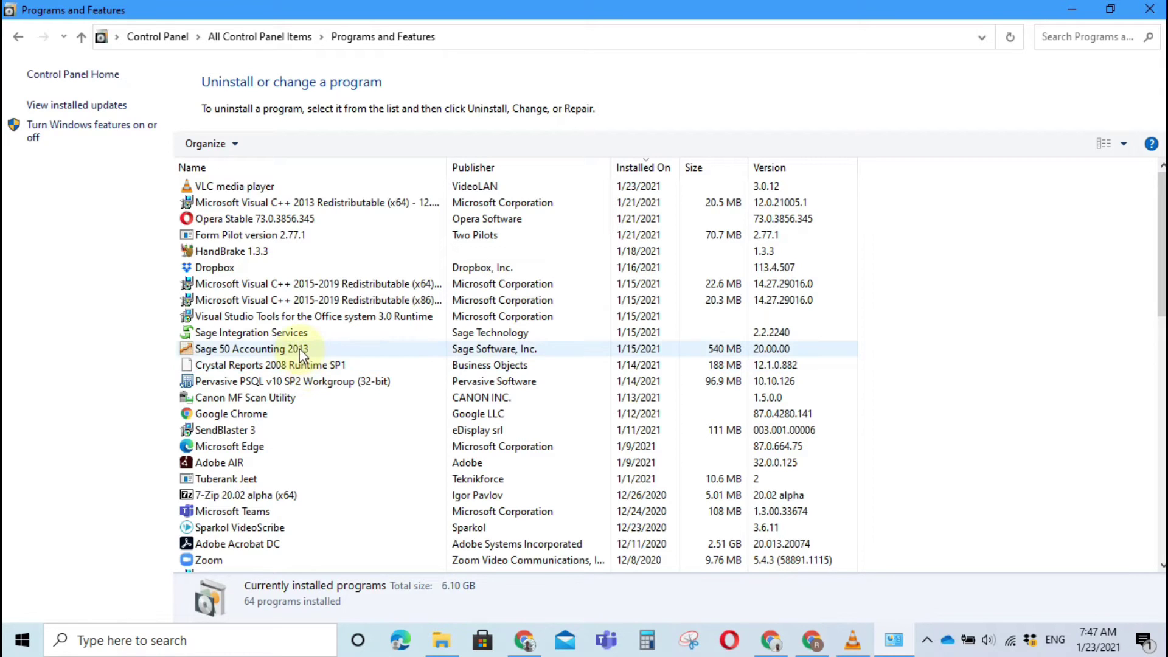
- Uninstall Sage 50 Accounting 2013 with the Remove maintenance option, confirming the removal and finishing the wizard
{"action": "left_click", "coordinate": [299, 349]}
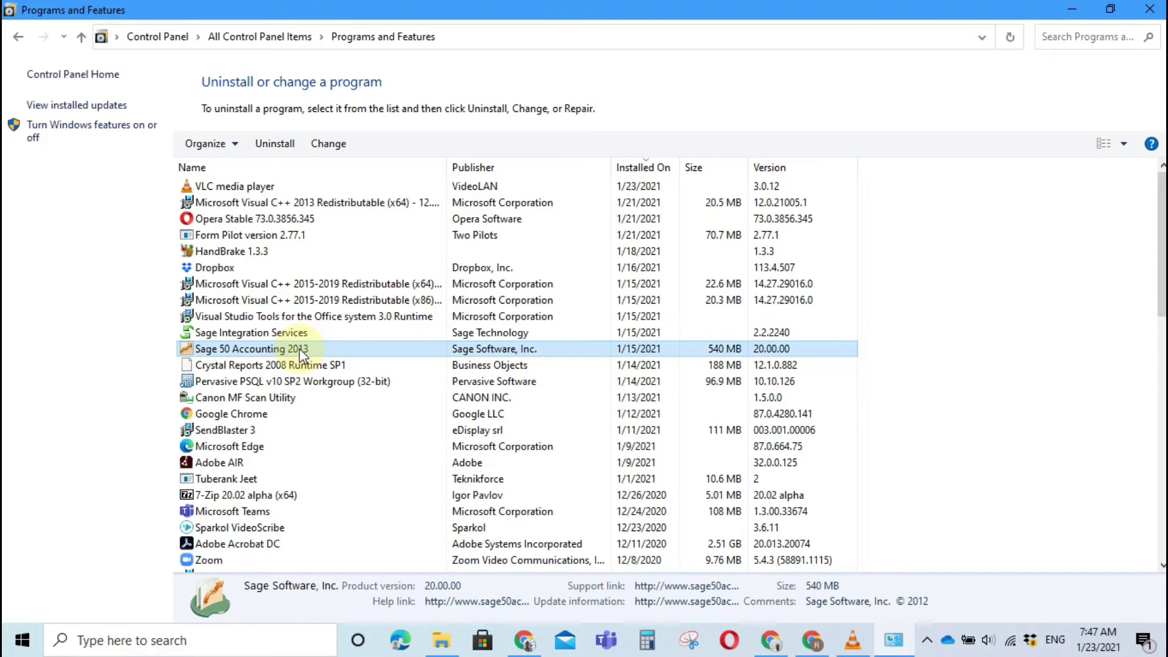
{"action": "left_click", "coordinate": [279, 145]}
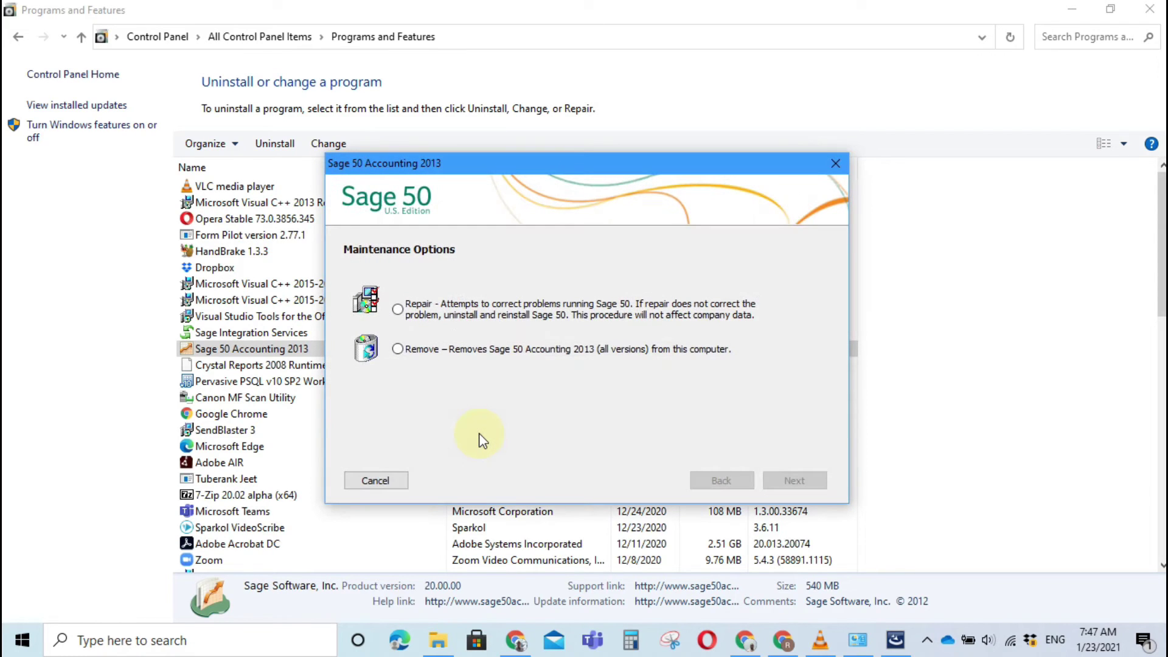
{"action": "left_click", "coordinate": [398, 349]}
{"action": "left_click", "coordinate": [799, 490]}
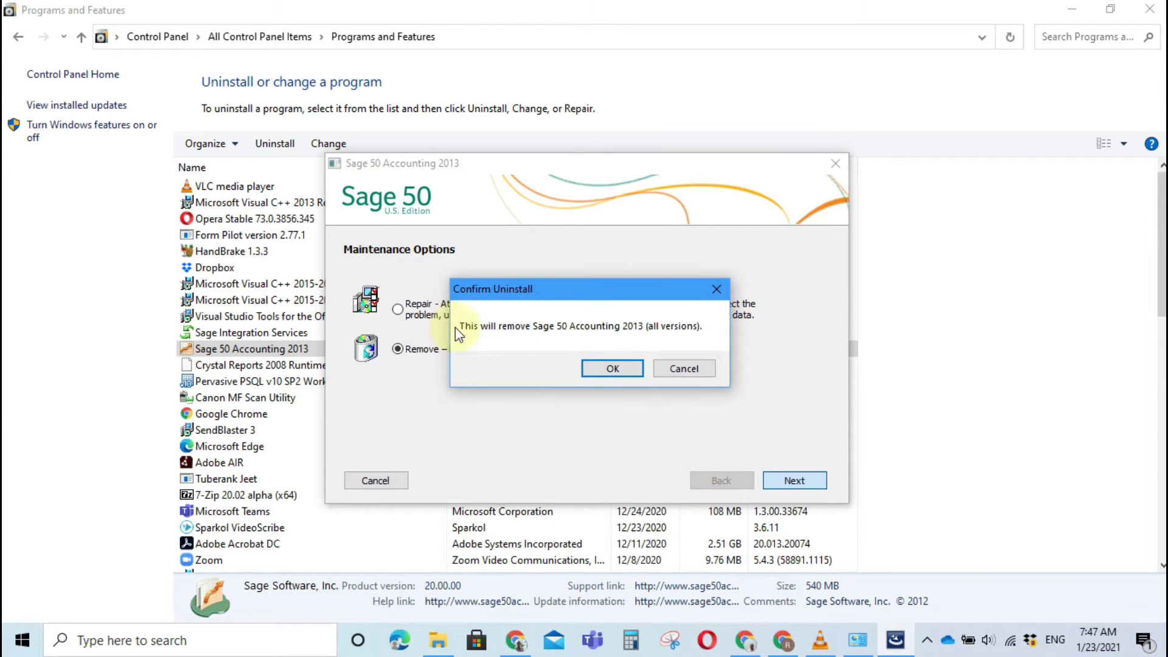
{"action": "left_click_drag", "start_coordinate": [594, 298], "coordinate": [597, 414]}
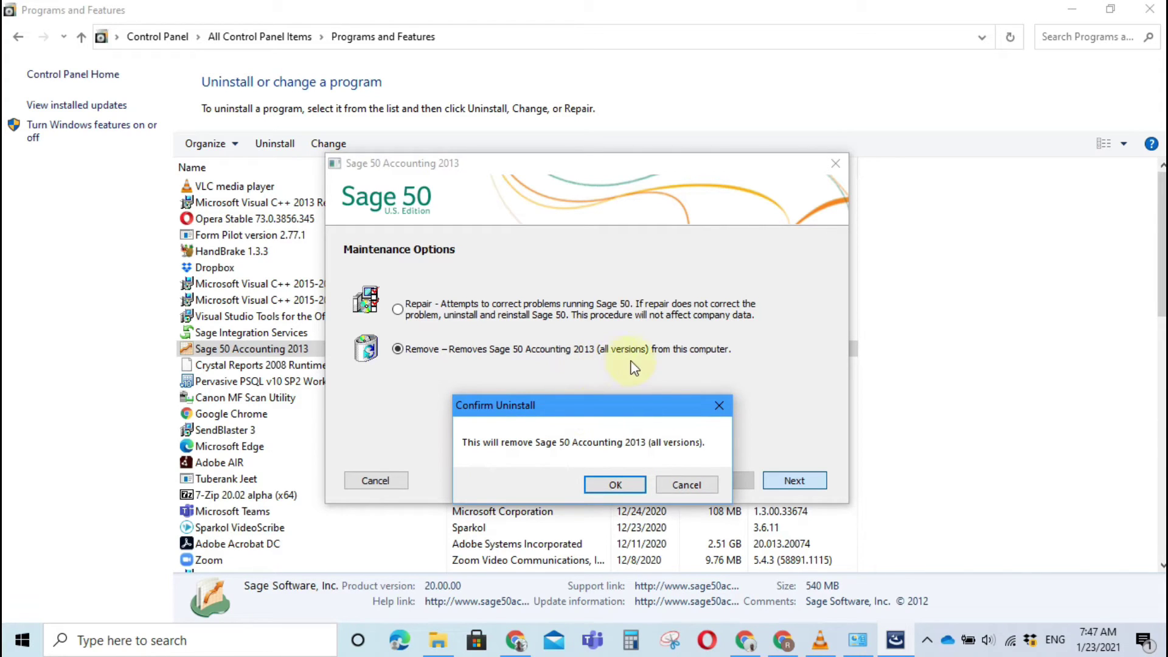
{"action": "left_click", "coordinate": [615, 483]}
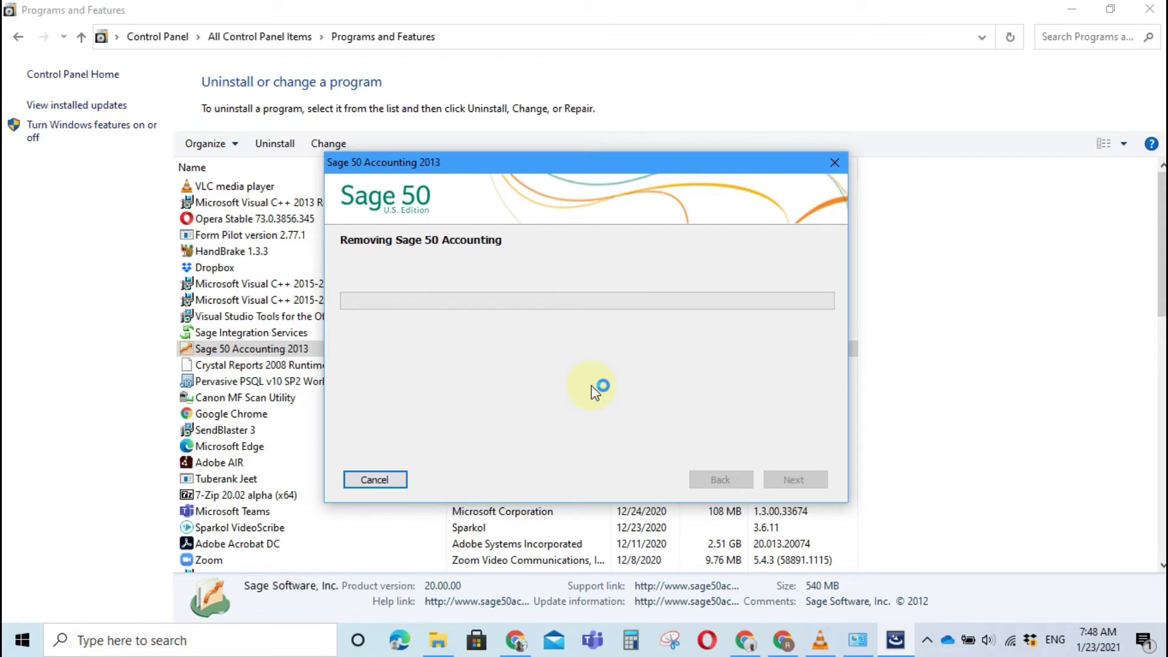
{"action": "left_click_drag", "start_coordinate": [481, 161], "coordinate": [332, 226]}
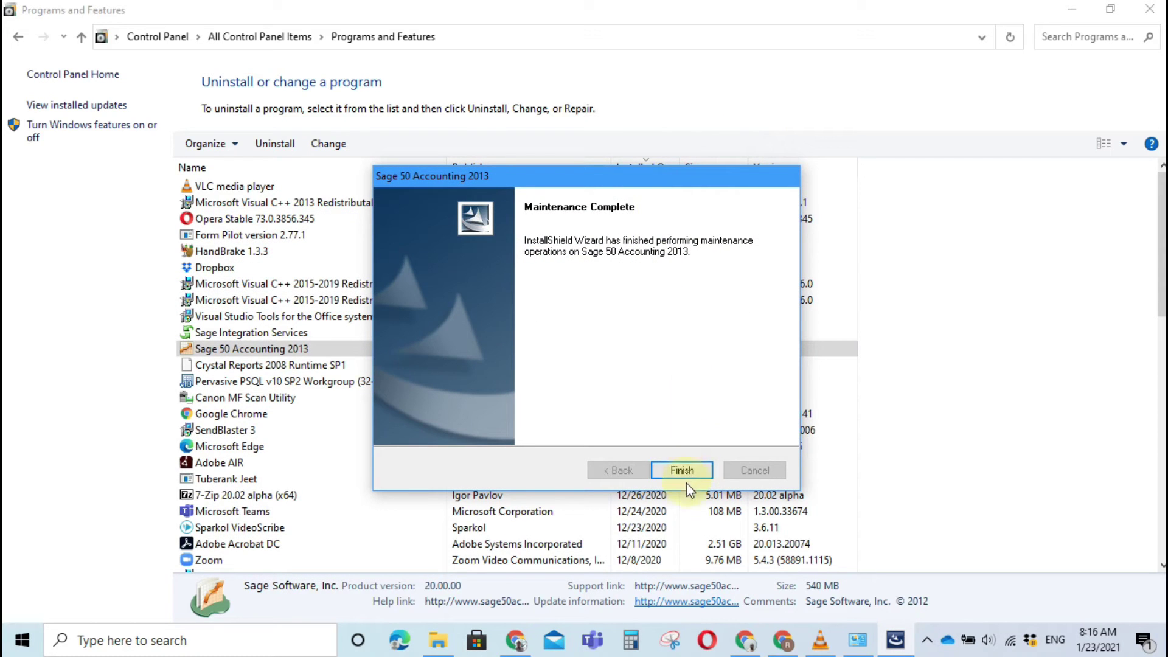
{"action": "left_click", "coordinate": [682, 471]}
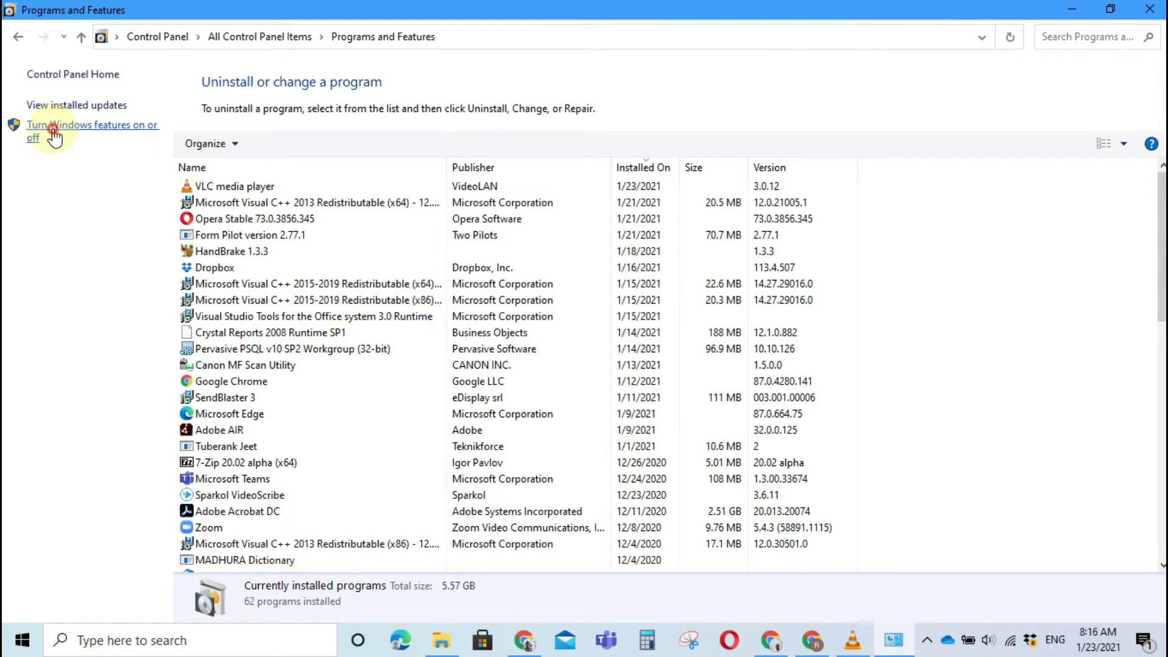
- Check the .NET Framework 3.5 entry and its subcomponents in Windows Features, then accept and close Programs and Features
{"action": "left_click", "coordinate": [55, 135]}
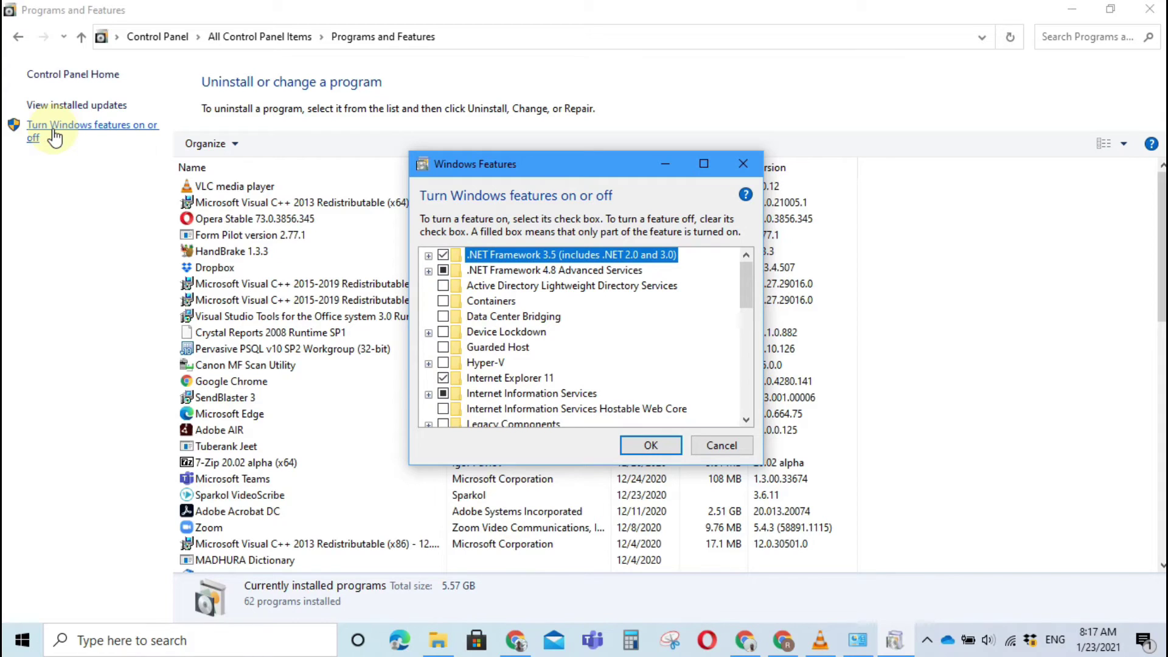
{"action": "left_click", "coordinate": [428, 256]}
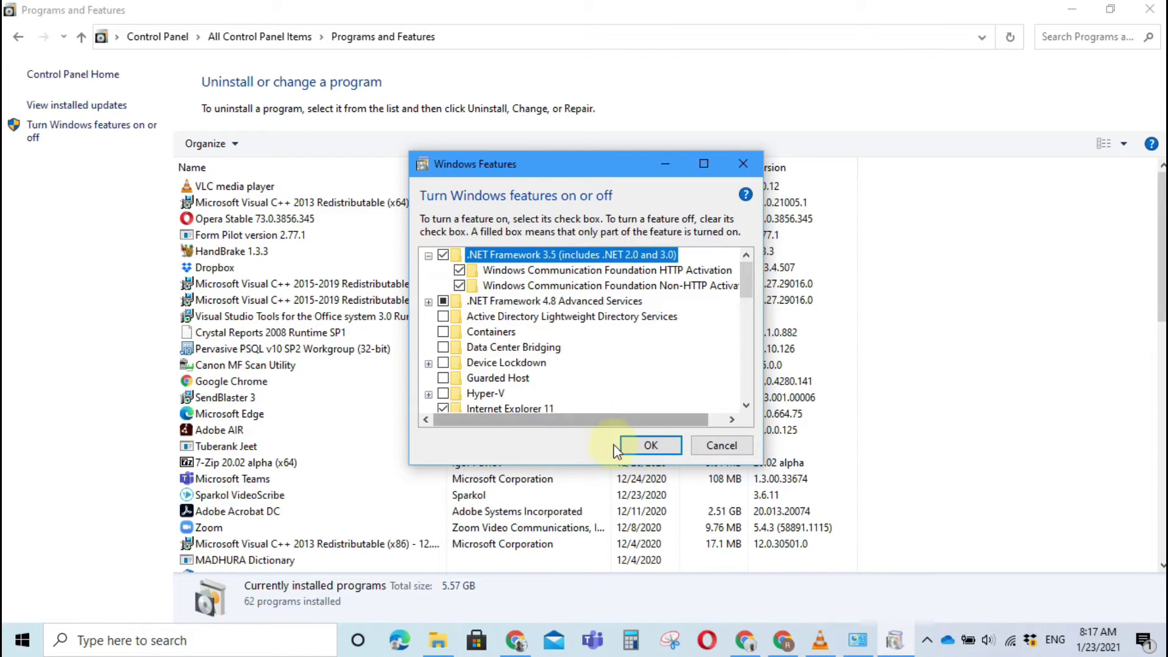
{"action": "left_click", "coordinate": [650, 447]}
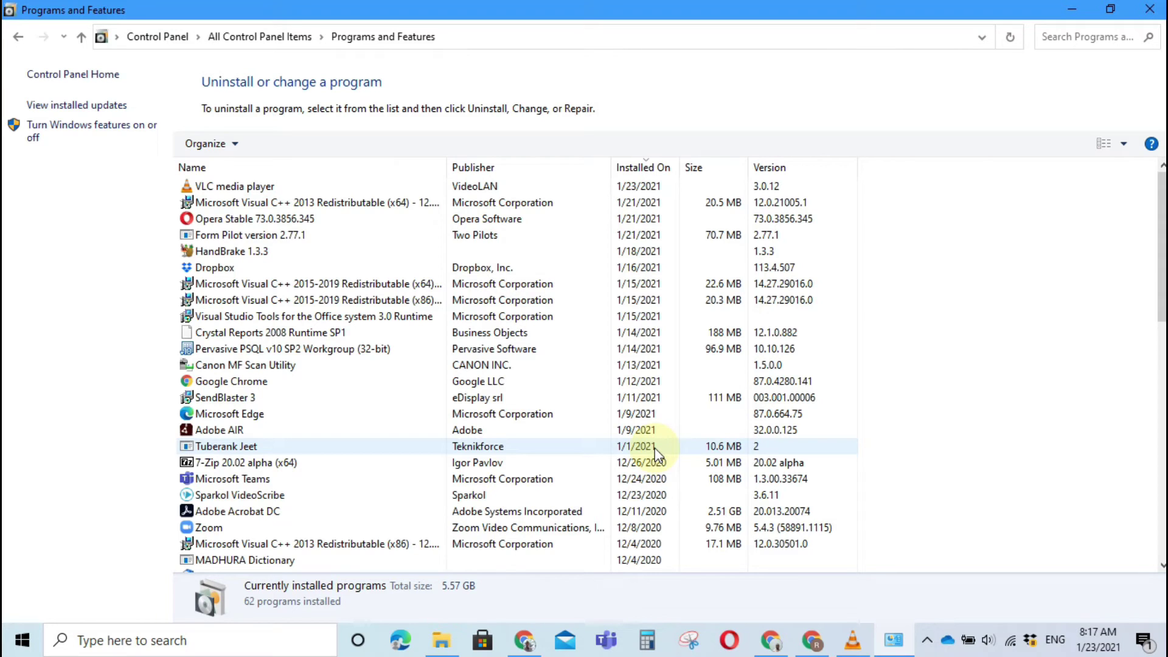
{"action": "left_click", "coordinate": [1150, 8]}
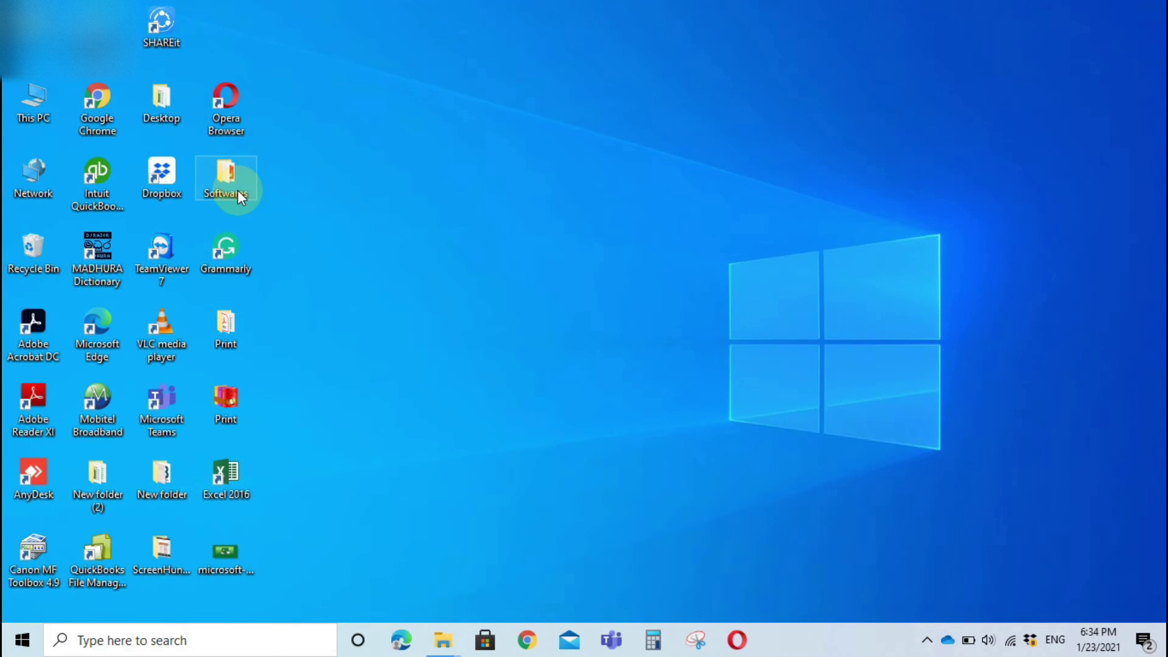
- Read the "How to install Sage 50 on Windows 10" text file in the desktop Softwares folder, then minimize it
{"action": "double_click", "coordinate": [237, 190]}
{"action": "double_click", "coordinate": [177, 214]}
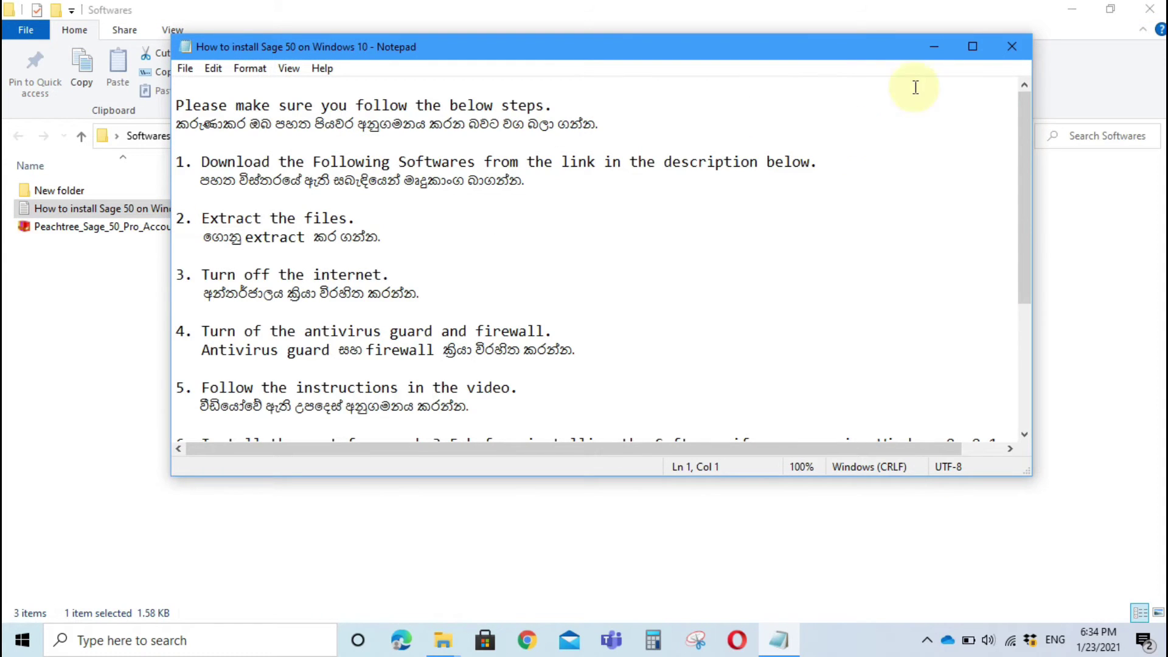
{"action": "left_click", "coordinate": [974, 47]}
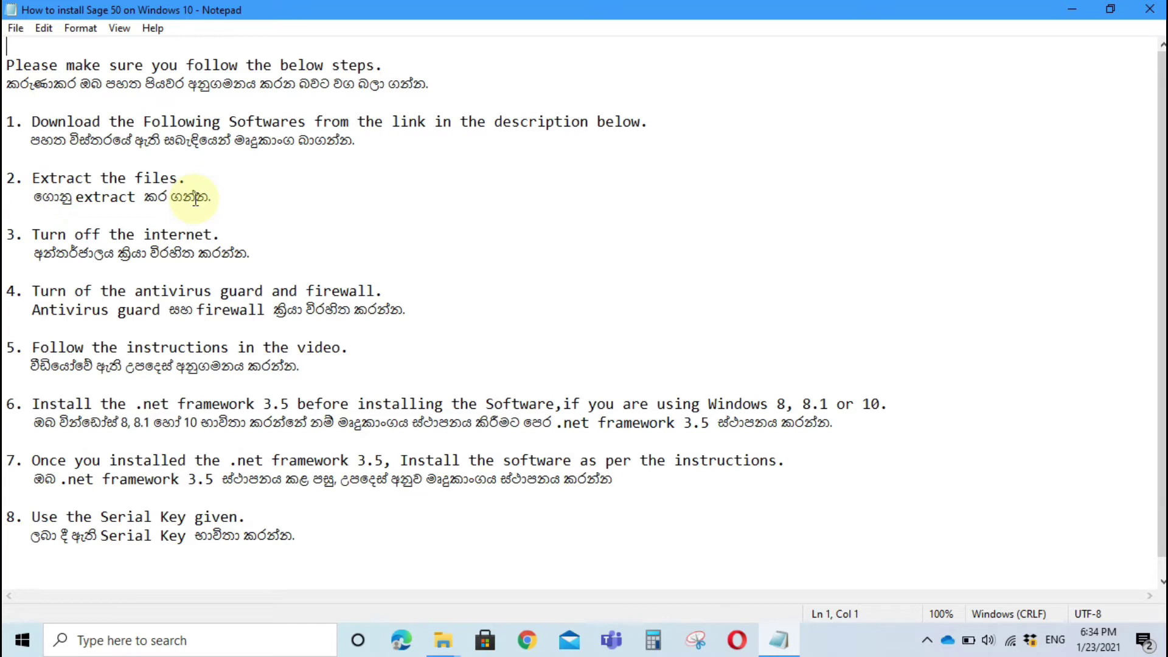
{"action": "left_click", "coordinate": [1078, 9]}
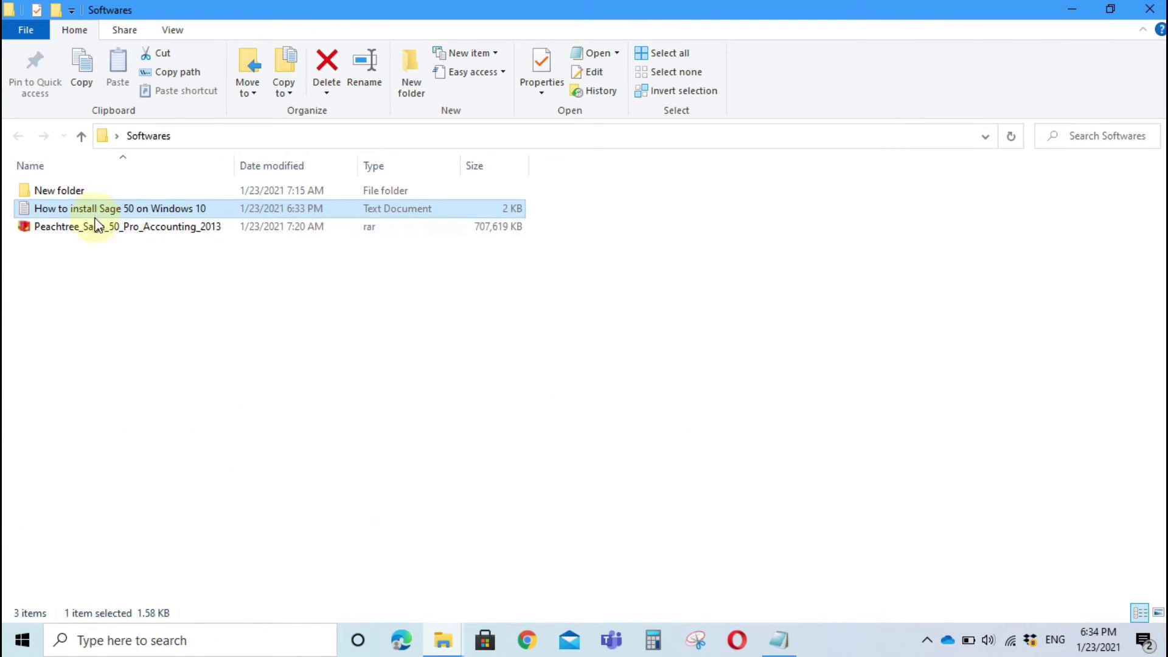
- Extract the Peachtree_Sage_50_Pro_Accounting_2013 archive into a folder of the same name
{"action": "left_click", "coordinate": [96, 230]}
{"action": "right_click", "coordinate": [96, 232]}
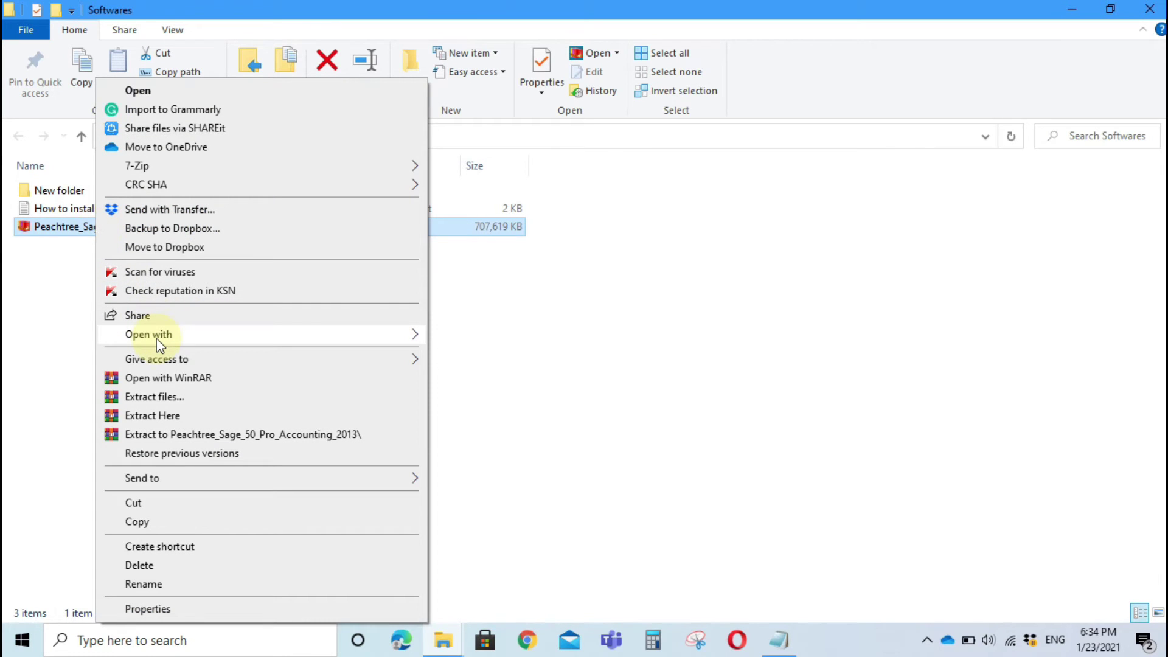
{"action": "left_click", "coordinate": [176, 435]}
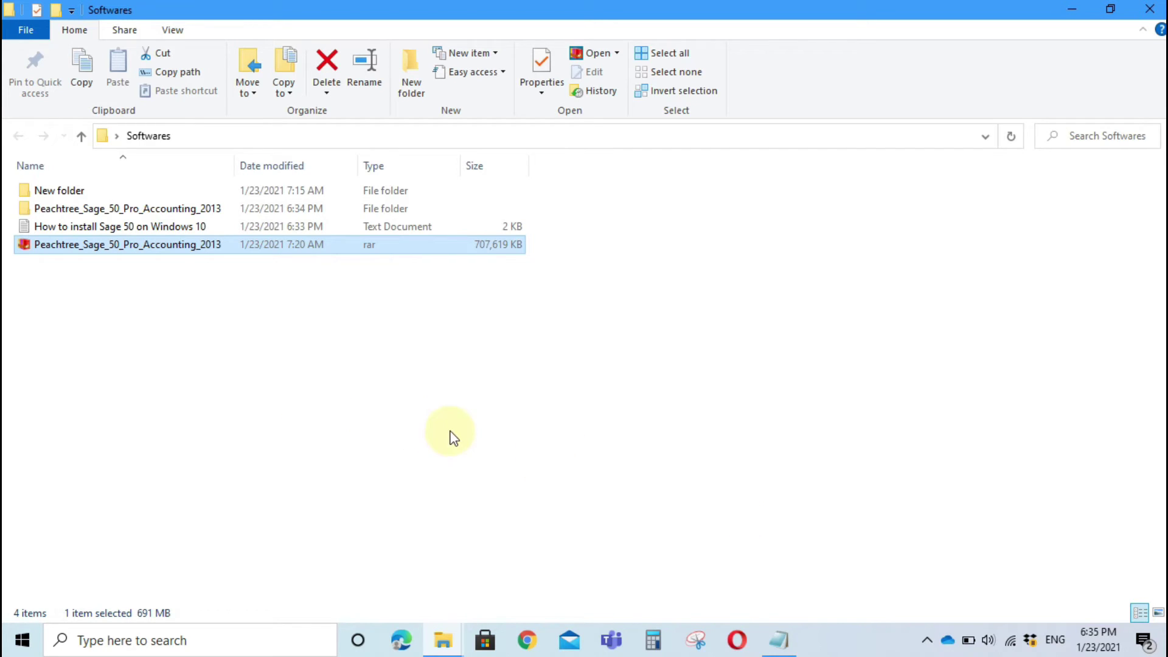
- Bring the installation instructions back up and disconnect the computer from the internet by turning off Wi-Fi
{"action": "left_click", "coordinate": [779, 639]}
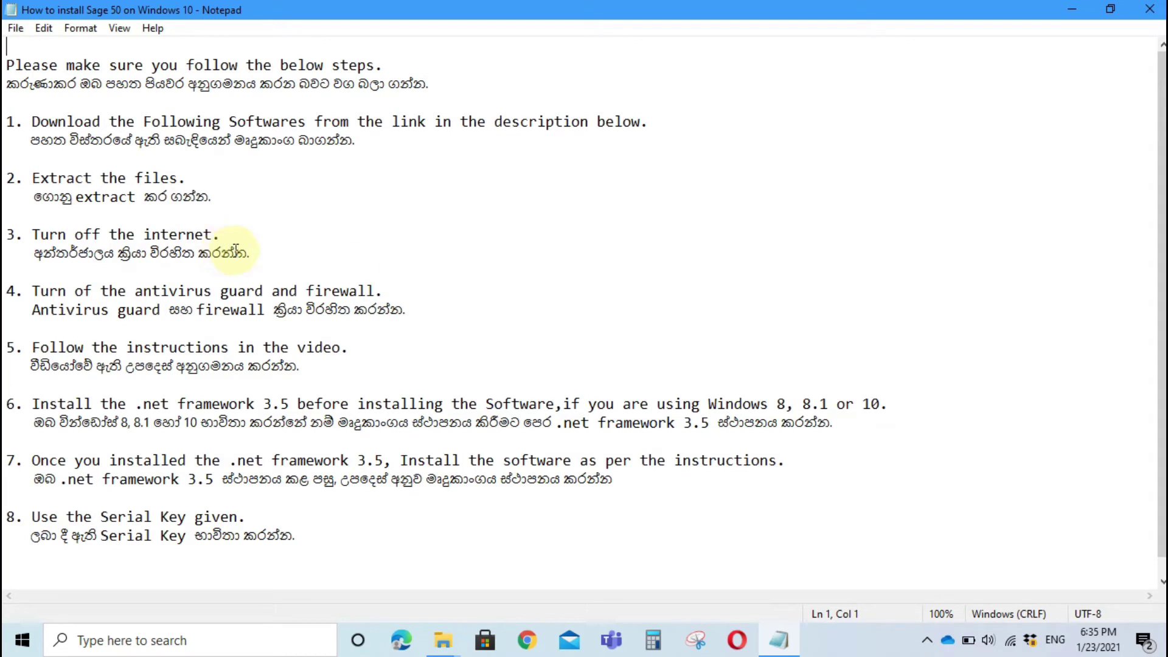
{"action": "left_click", "coordinate": [1014, 642]}
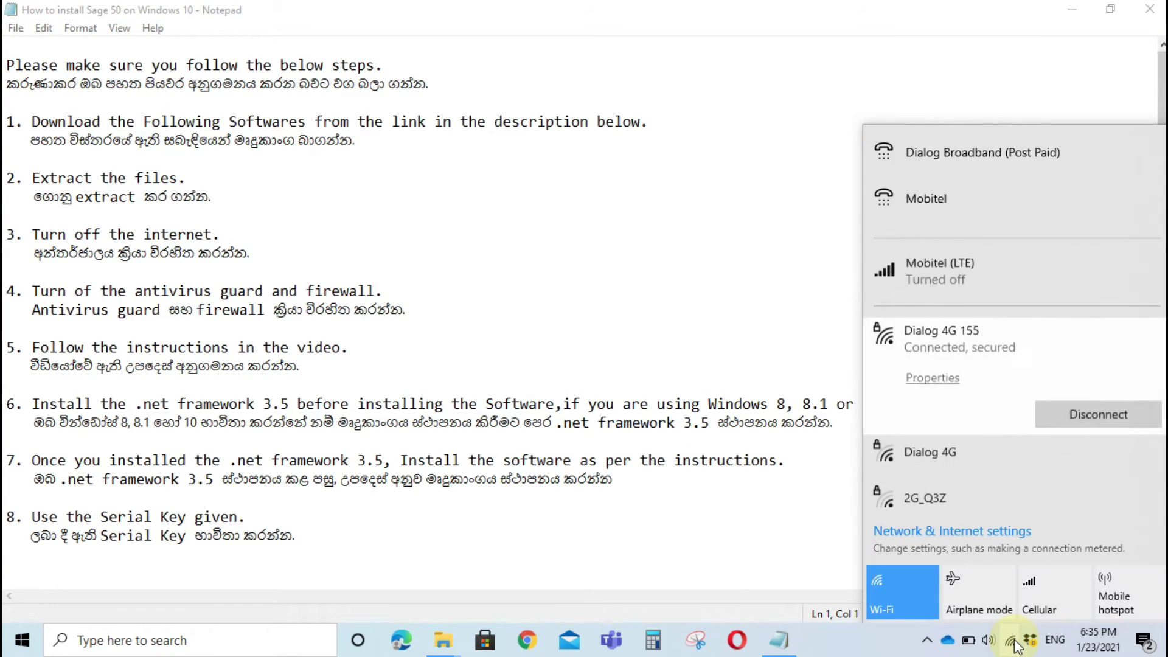
{"action": "left_click", "coordinate": [889, 600]}
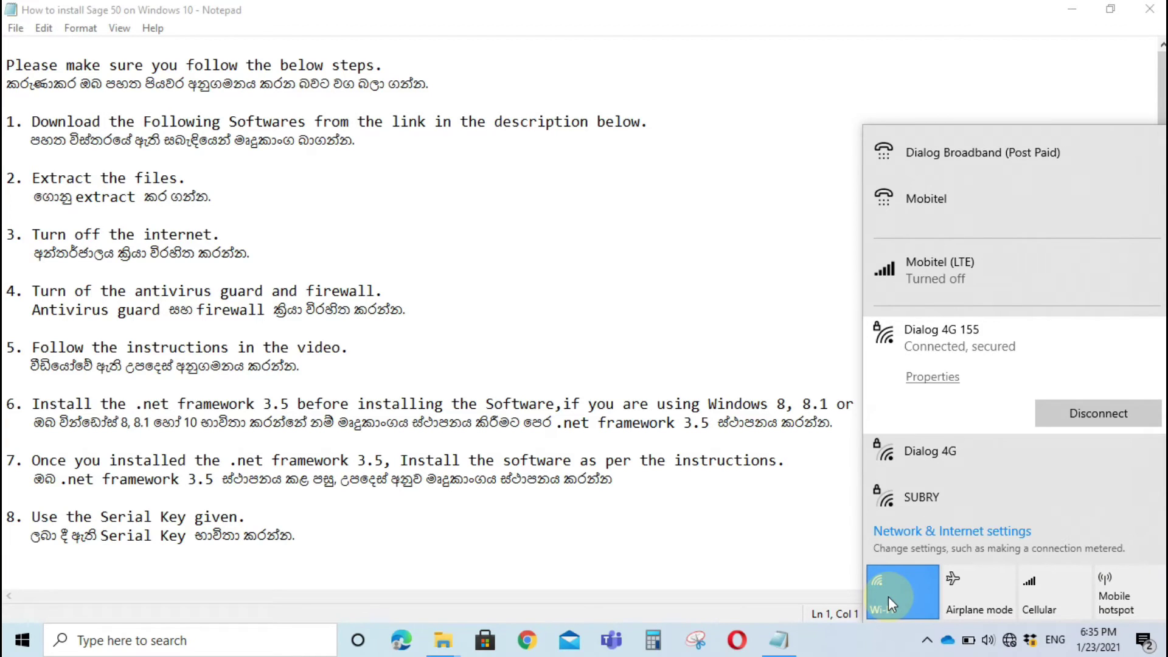
{"action": "left_click", "coordinate": [884, 649]}
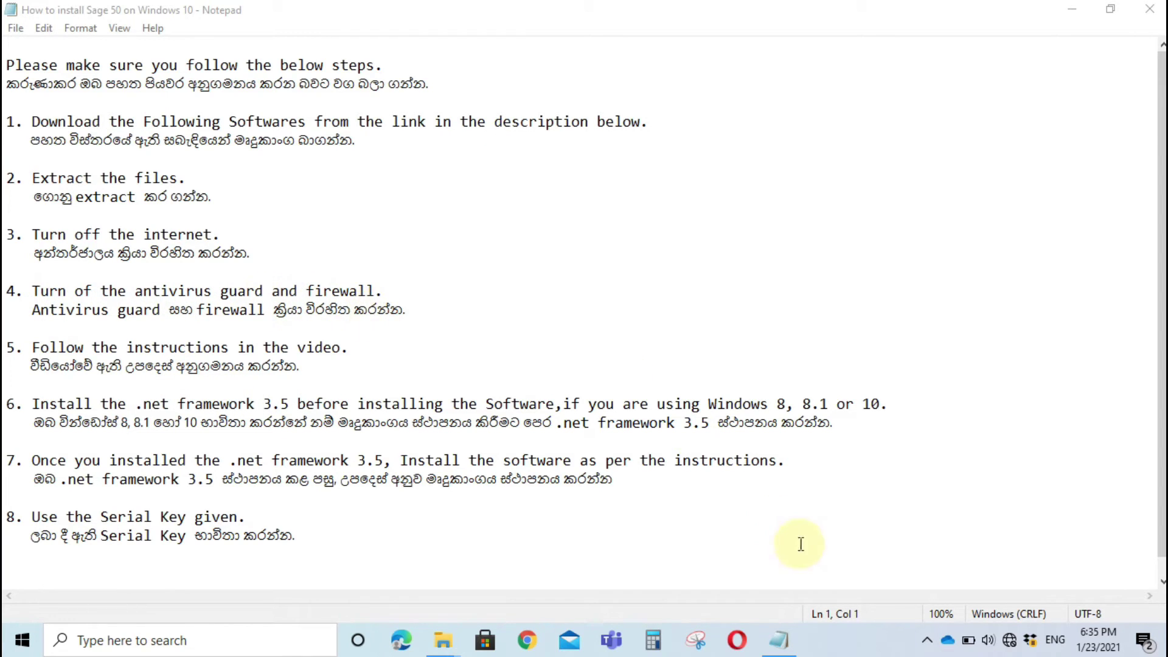
- Exit Kaspersky Endpoint Security for Windows and confirm shutting down the antivirus
{"action": "left_click", "coordinate": [928, 641]}
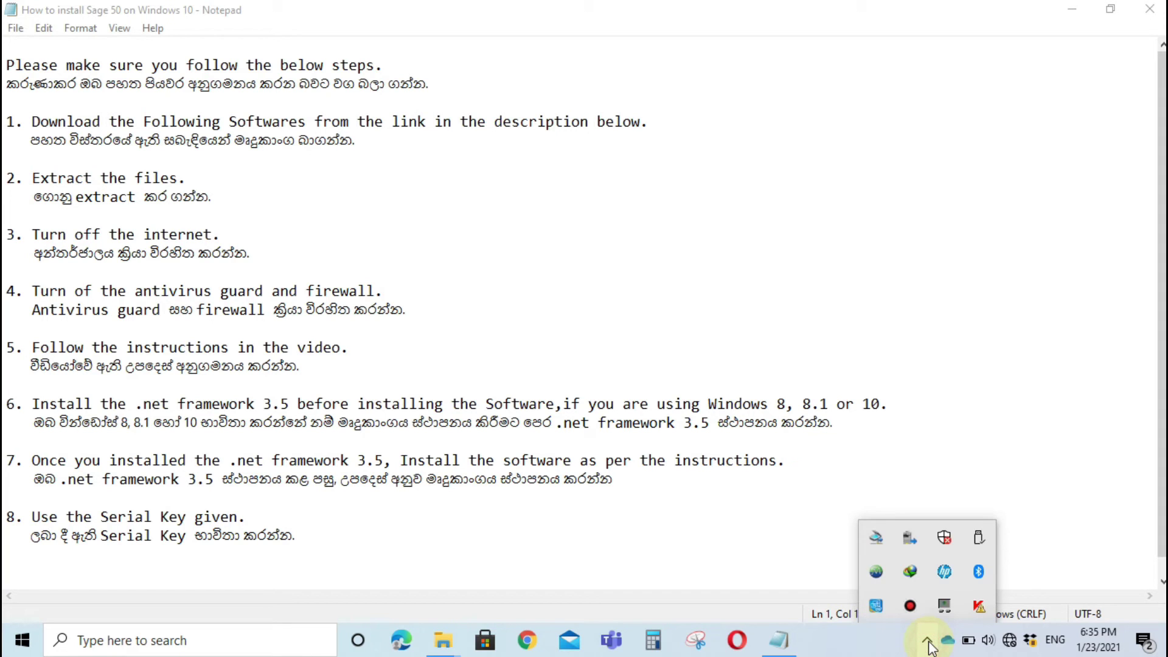
{"action": "right_click", "coordinate": [980, 606]}
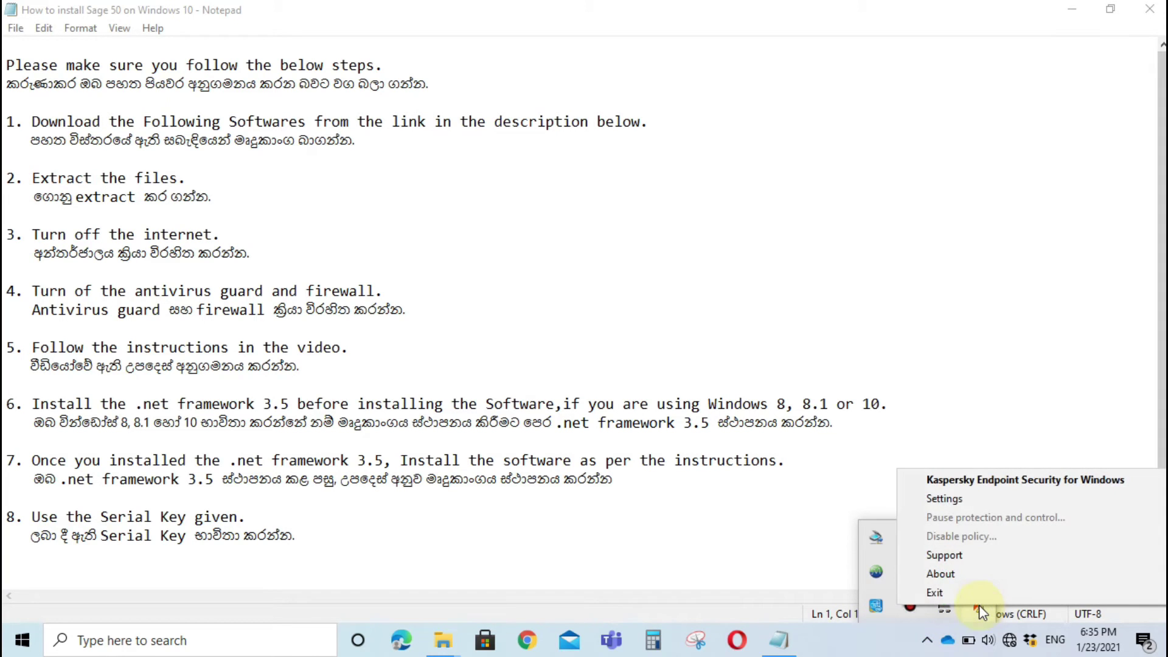
{"action": "left_click", "coordinate": [953, 594]}
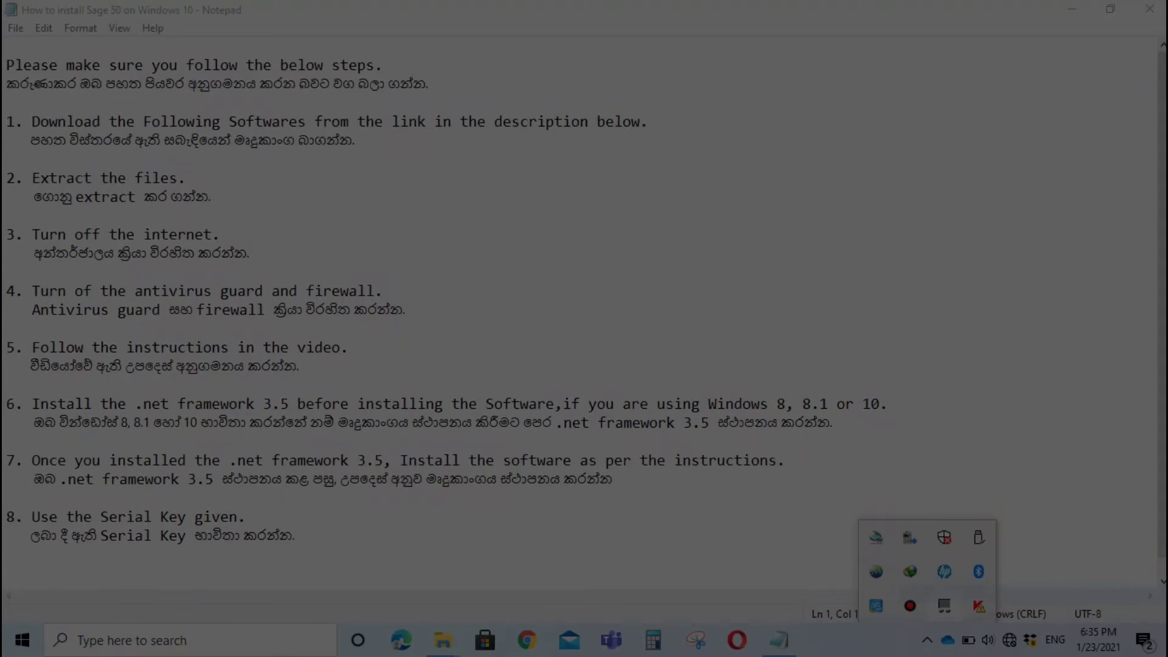
{"action": "left_click", "coordinate": [671, 387]}
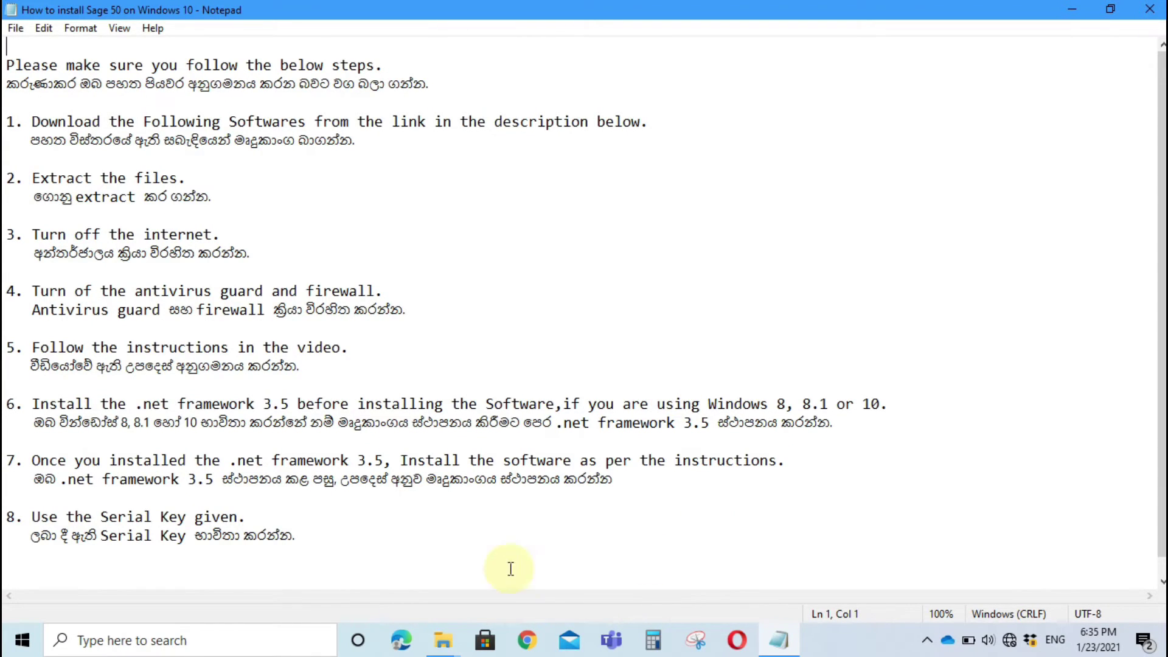
- Search Windows for the firewall settings, open Firewall & network protection, and dismiss the Windows Security notification
{"action": "left_click", "coordinate": [278, 651]}
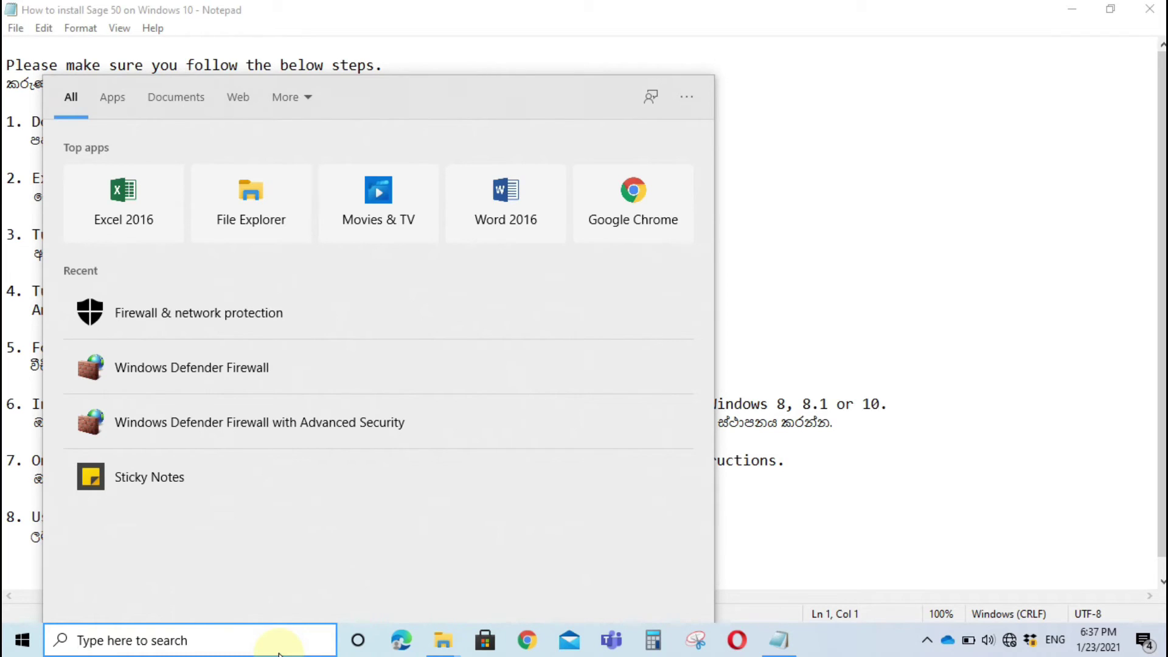
{"action": "type", "text": "fire"}
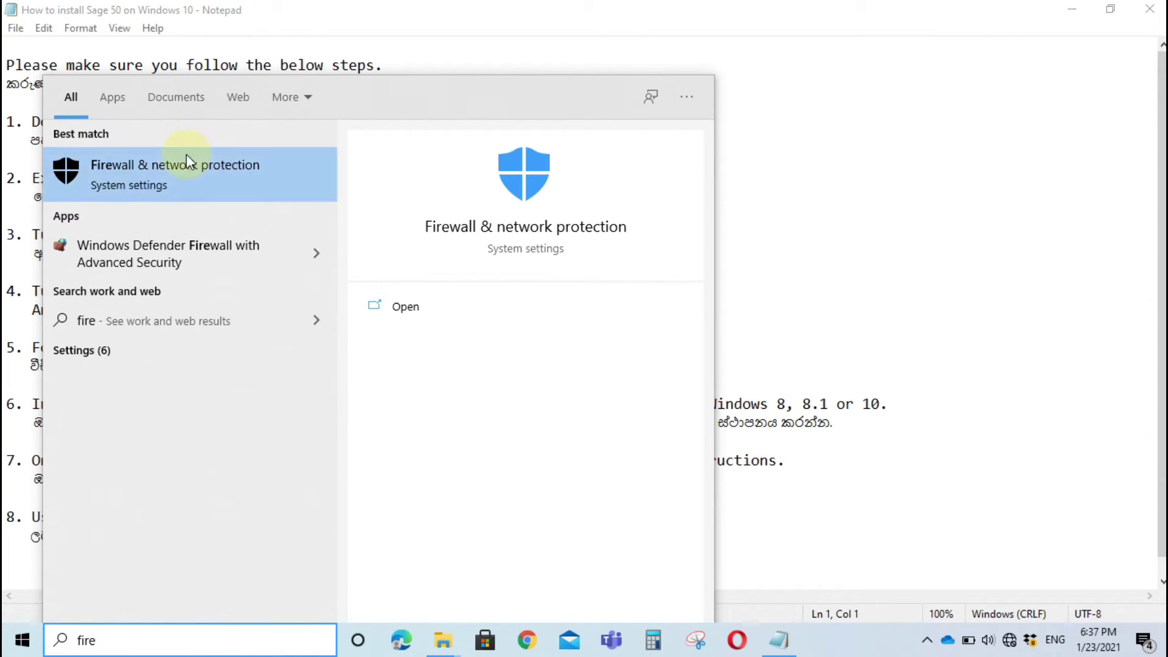
{"action": "left_click", "coordinate": [192, 175]}
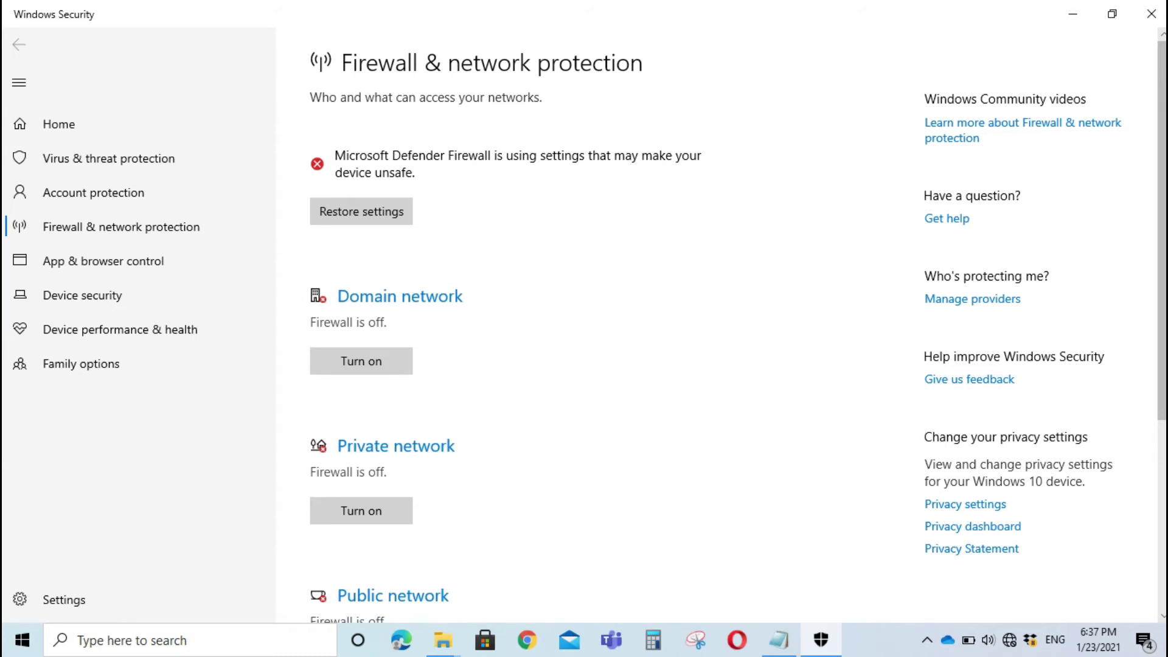
{"action": "scroll", "coordinate": [1161, 316], "scroll_direction": "down", "scroll_amount": 1}
{"action": "scroll", "coordinate": [1161, 315], "scroll_direction": "down", "scroll_amount": 3}
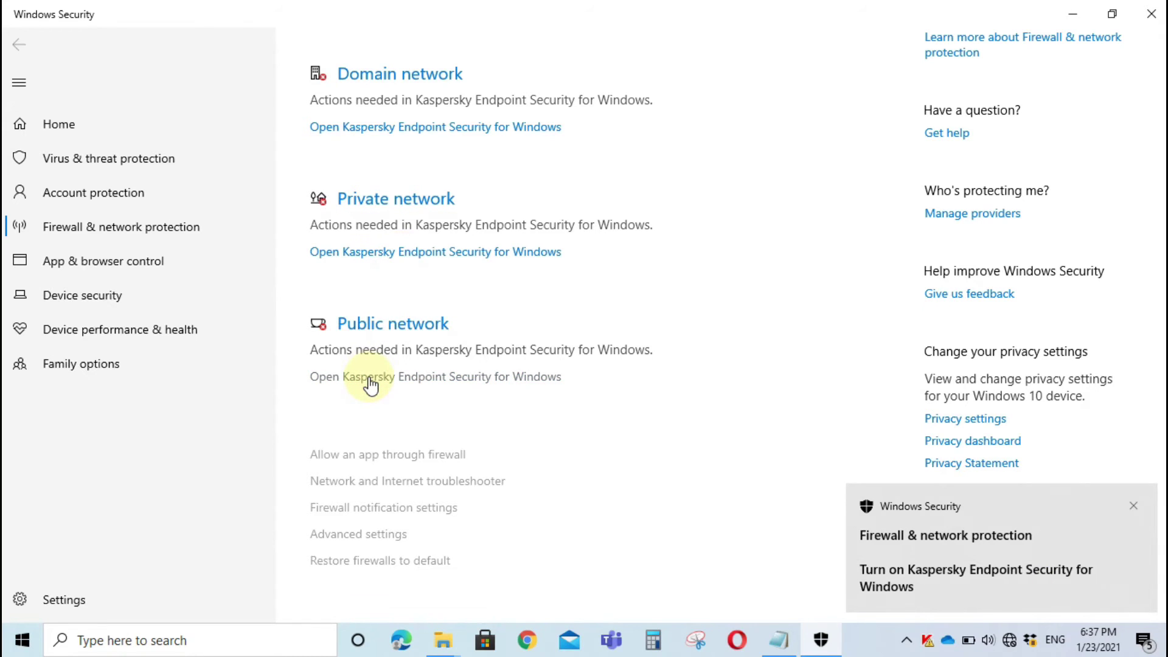
{"action": "left_click", "coordinate": [1134, 509]}
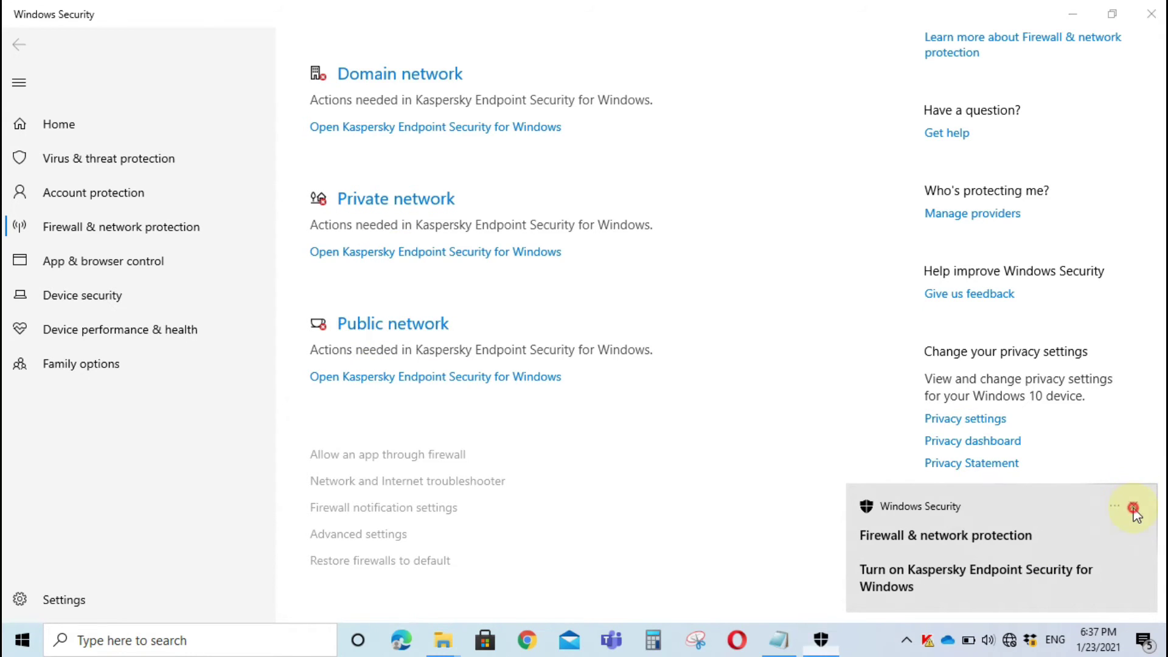
- Check the firewall status of the Domain, Private and Public networks, and close Windows Security
{"action": "left_click", "coordinate": [368, 76]}
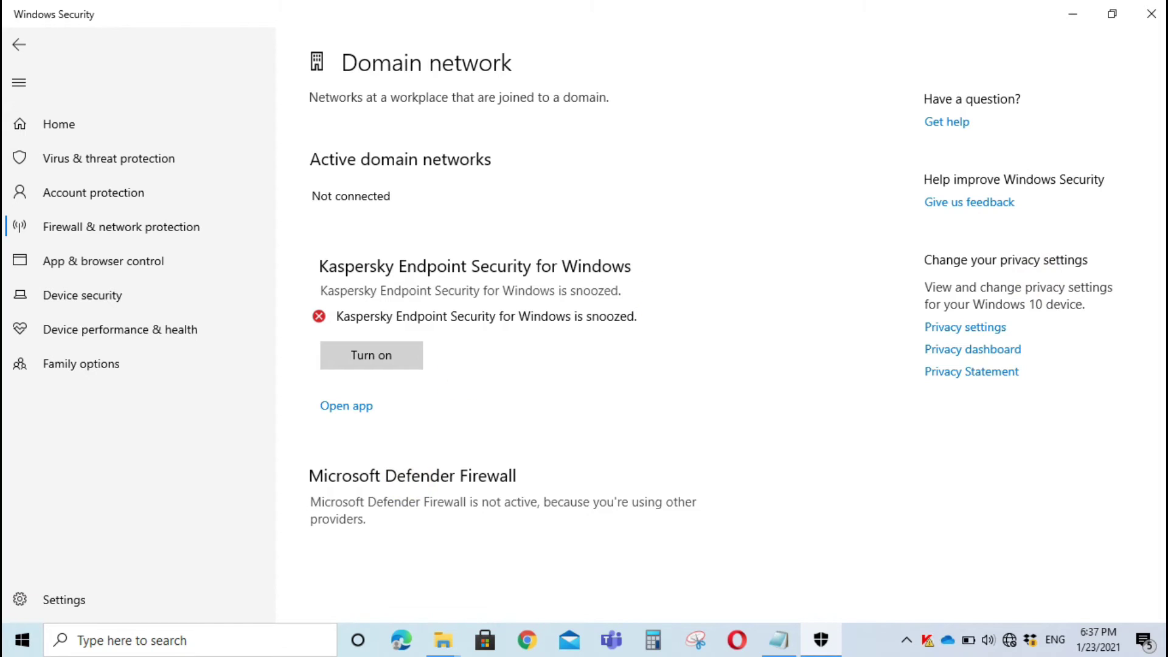
{"action": "left_click", "coordinate": [4, 48]}
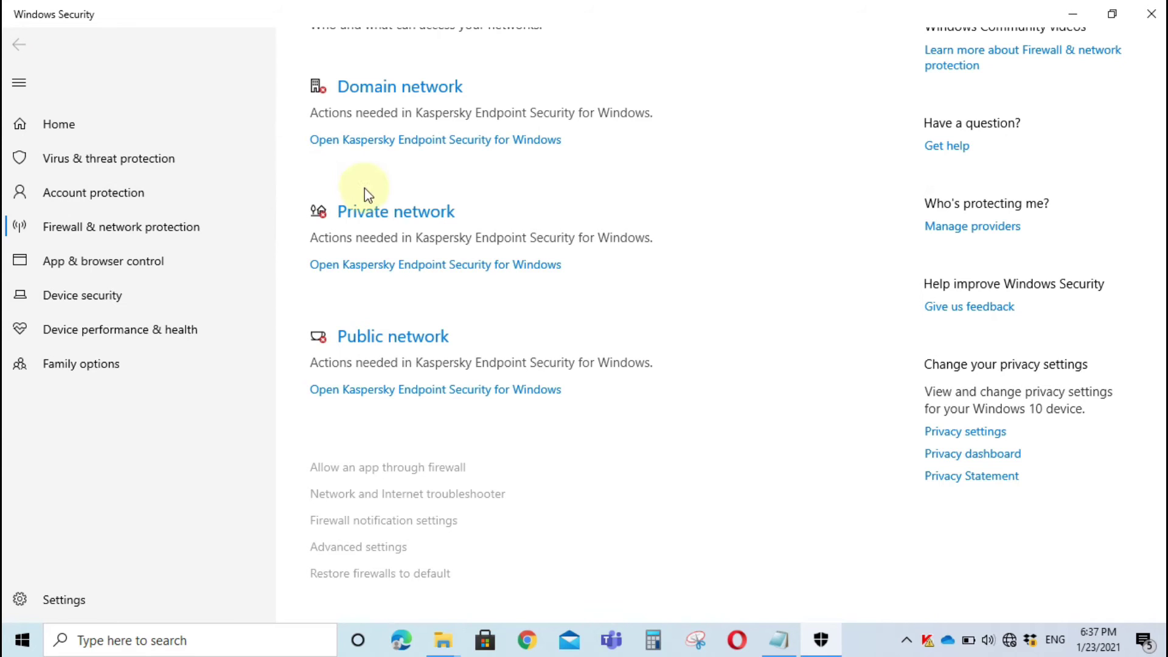
{"action": "left_click", "coordinate": [403, 218]}
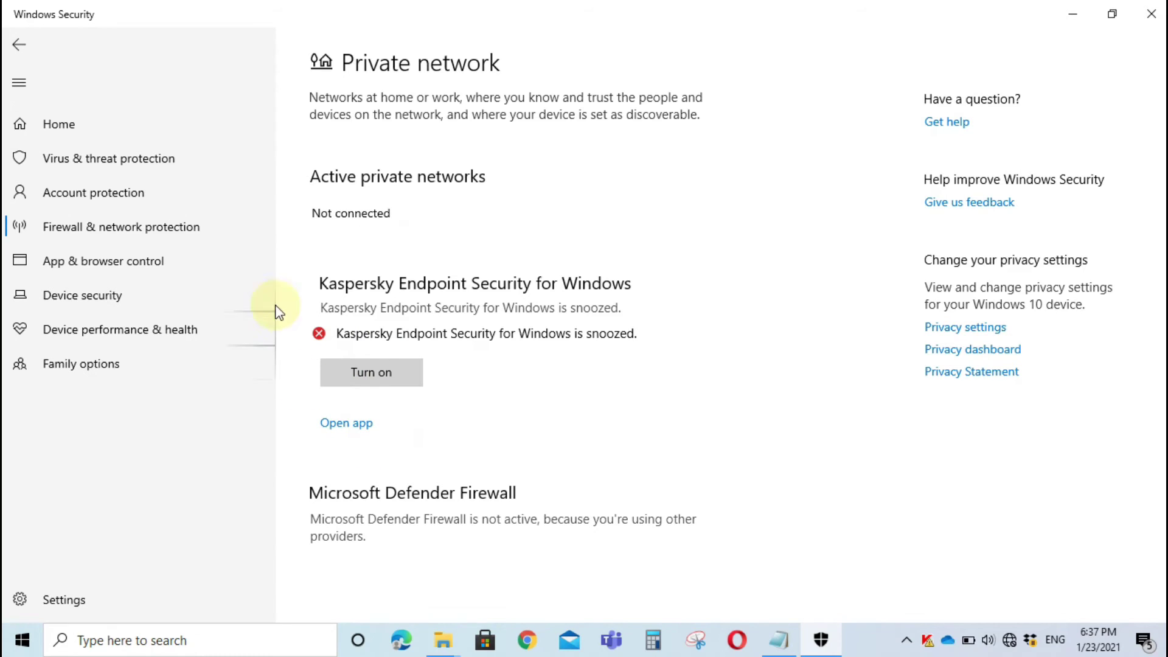
{"action": "left_click", "coordinate": [20, 56]}
{"action": "left_click", "coordinate": [411, 361]}
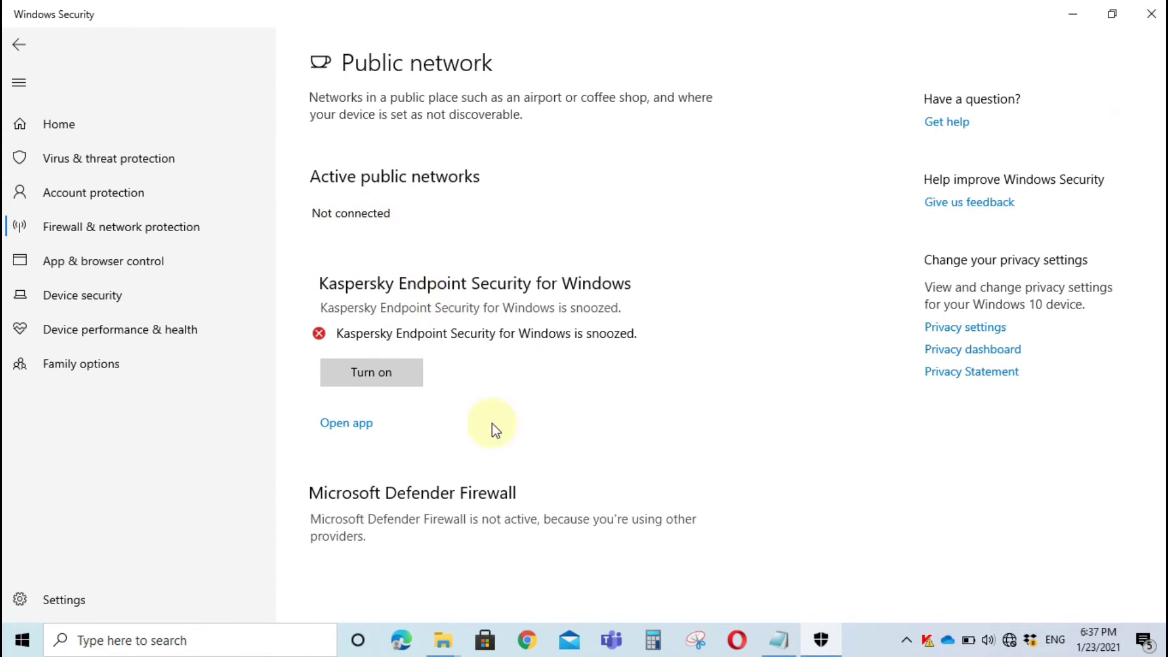
{"action": "left_click", "coordinate": [25, 42]}
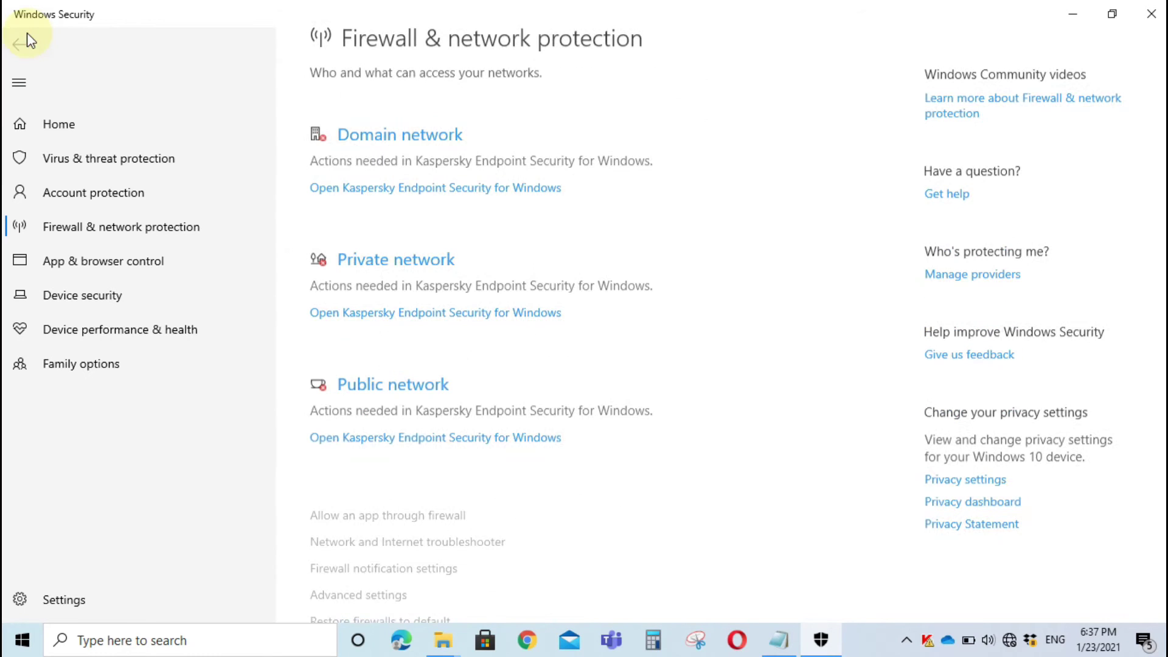
{"action": "left_click", "coordinate": [1148, 15]}
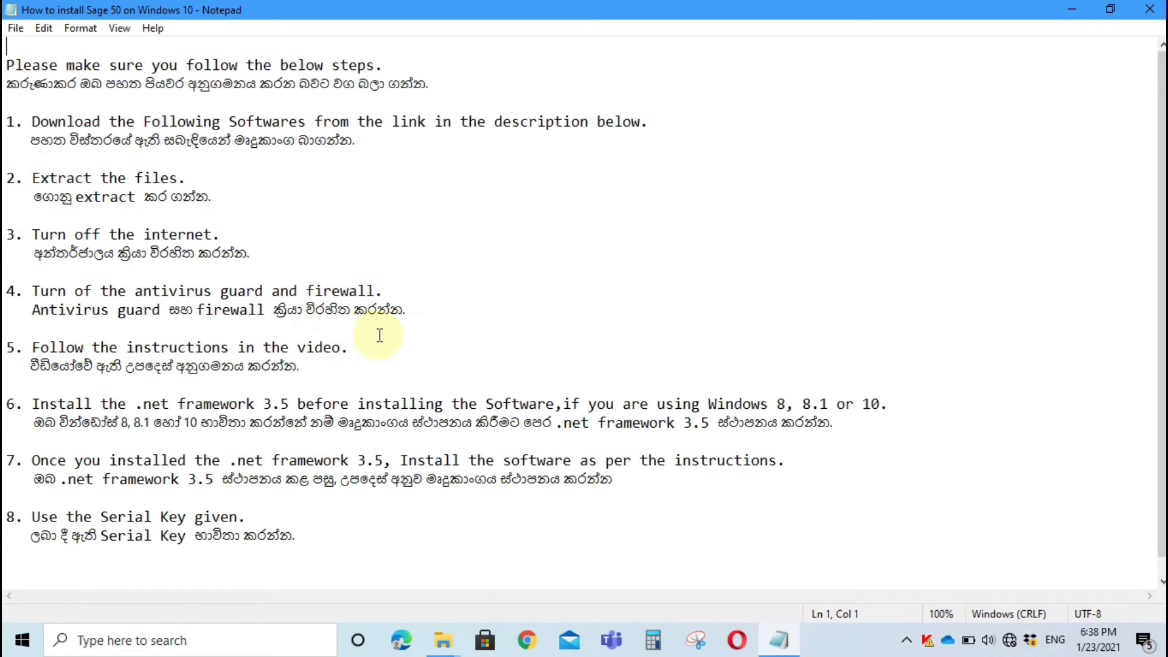
- Put the instructions away and run the Peachtree_Sage_50_Pro_Accounting_2013 installer from the extracted nested folder as administrator
{"action": "left_click", "coordinate": [1077, 11]}
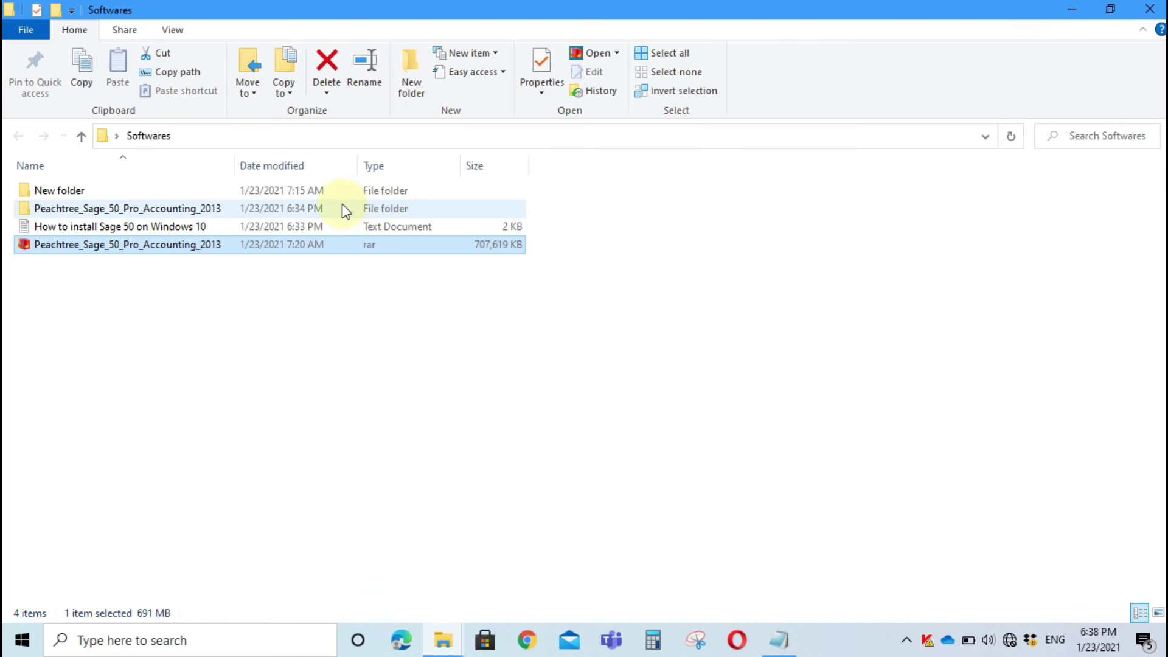
{"action": "left_click", "coordinate": [163, 207]}
{"action": "double_click", "coordinate": [163, 206]}
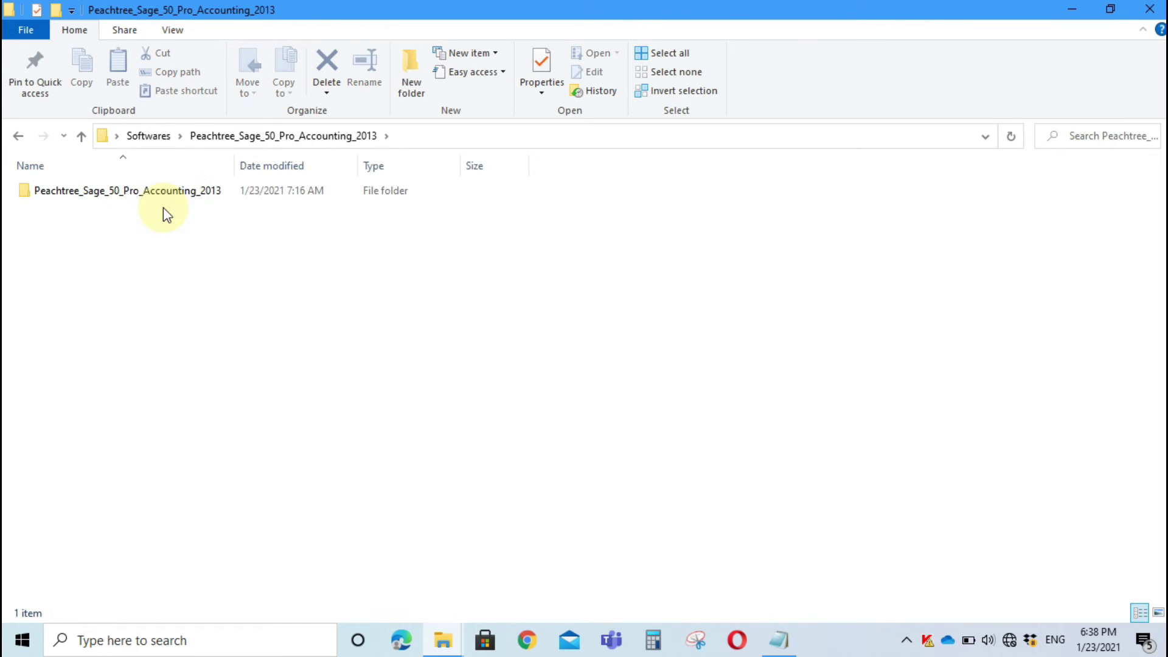
{"action": "double_click", "coordinate": [150, 199]}
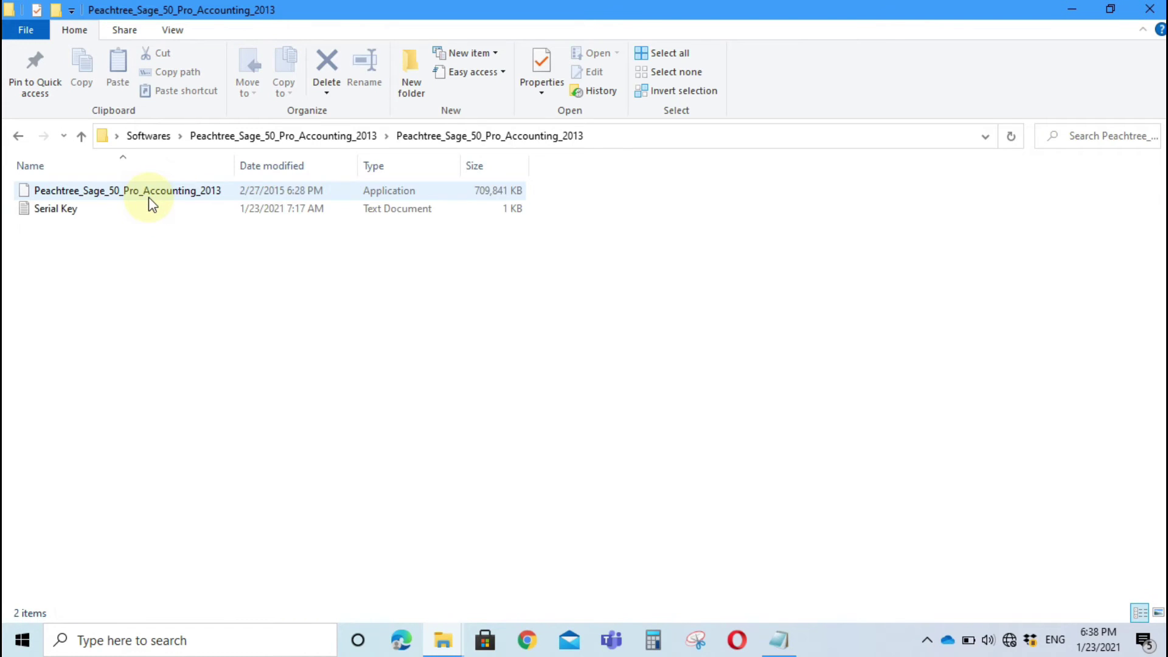
{"action": "left_click", "coordinate": [149, 197]}
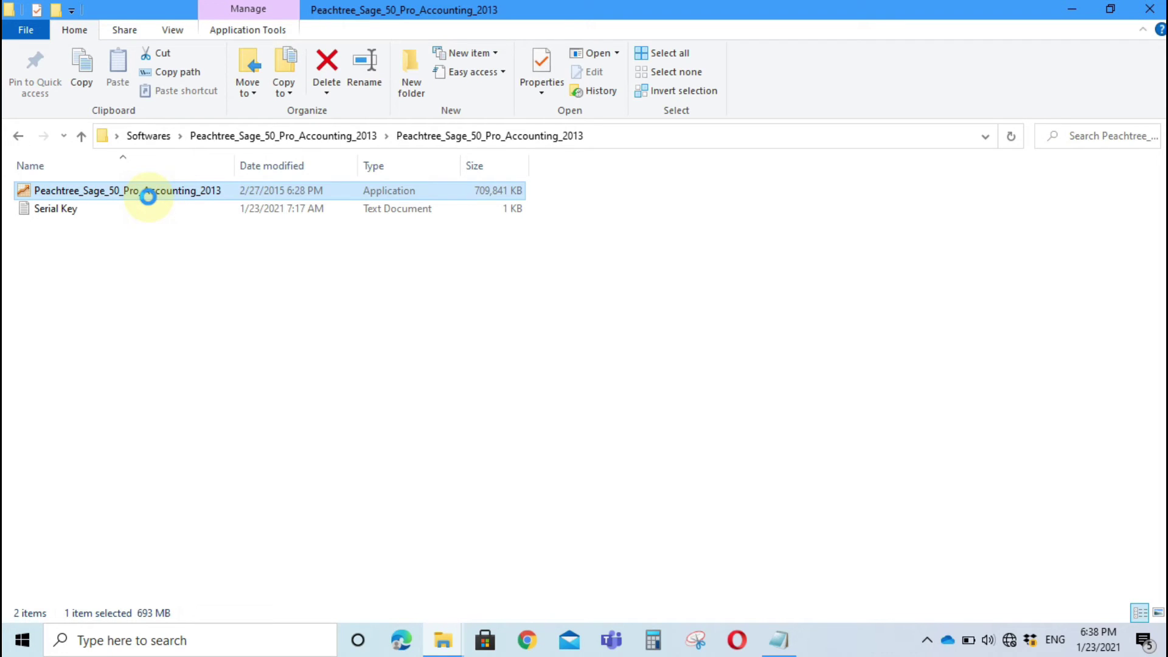
{"action": "right_click", "coordinate": [149, 197]}
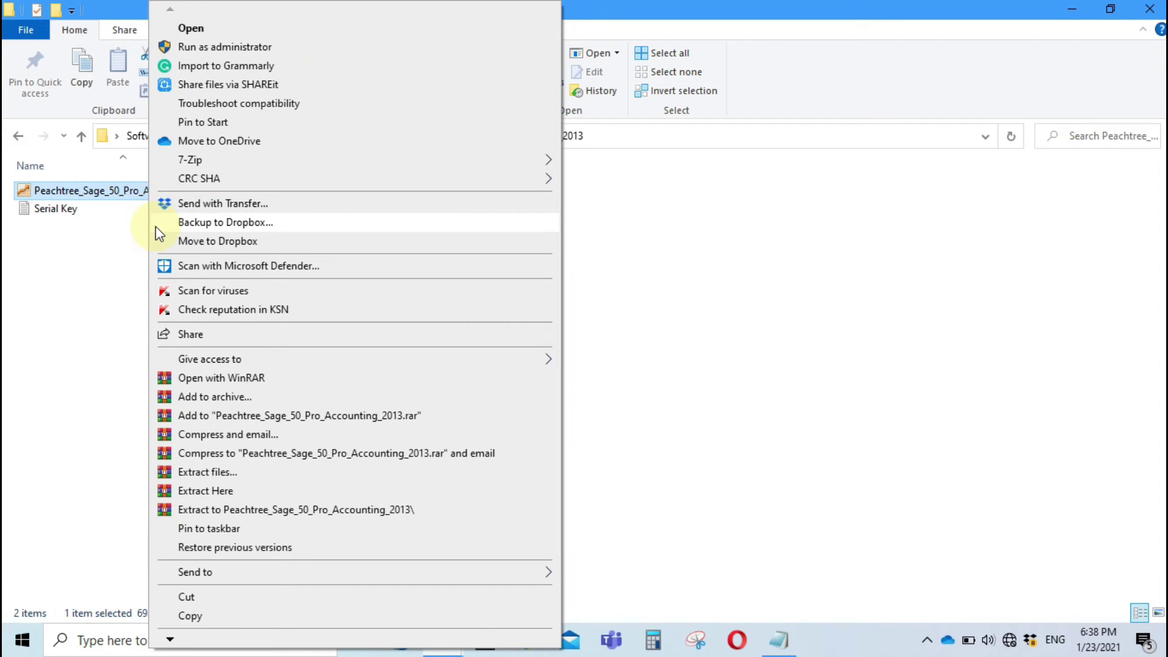
{"action": "left_click", "coordinate": [218, 47]}
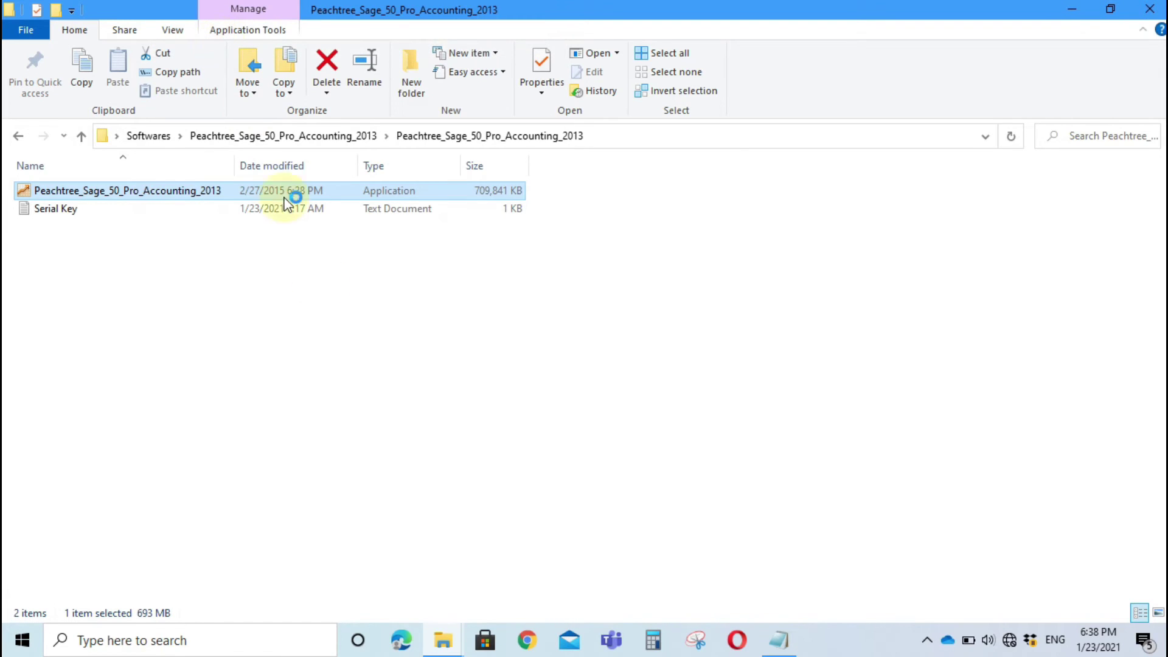
{"action": "left_click", "coordinate": [677, 461]}
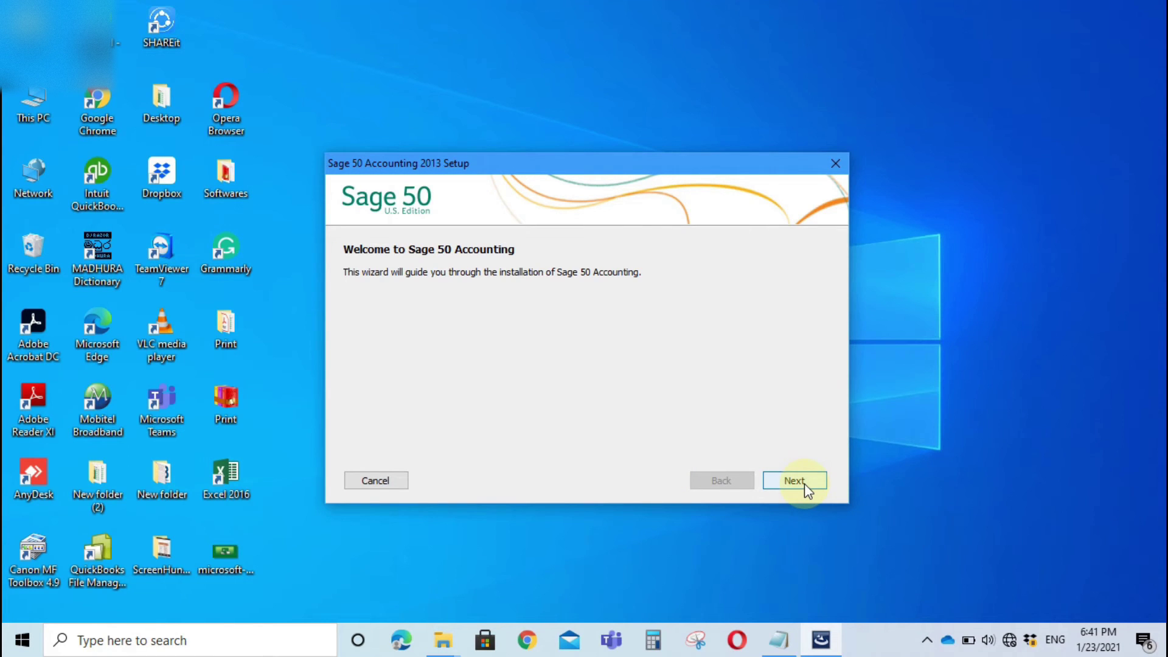
- Consult the installation instructions and return to the setup wizard's Welcome page to read its pre-installation recommendations
{"action": "left_click", "coordinate": [794, 481]}
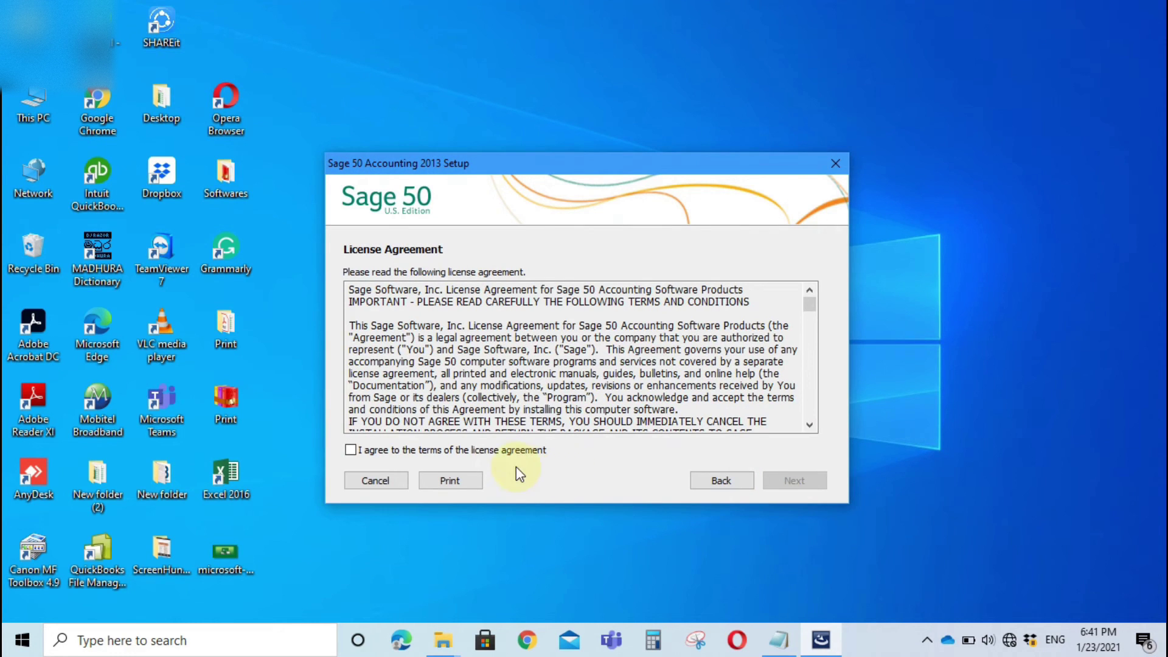
{"action": "left_click", "coordinate": [393, 451]}
{"action": "left_click", "coordinate": [785, 642]}
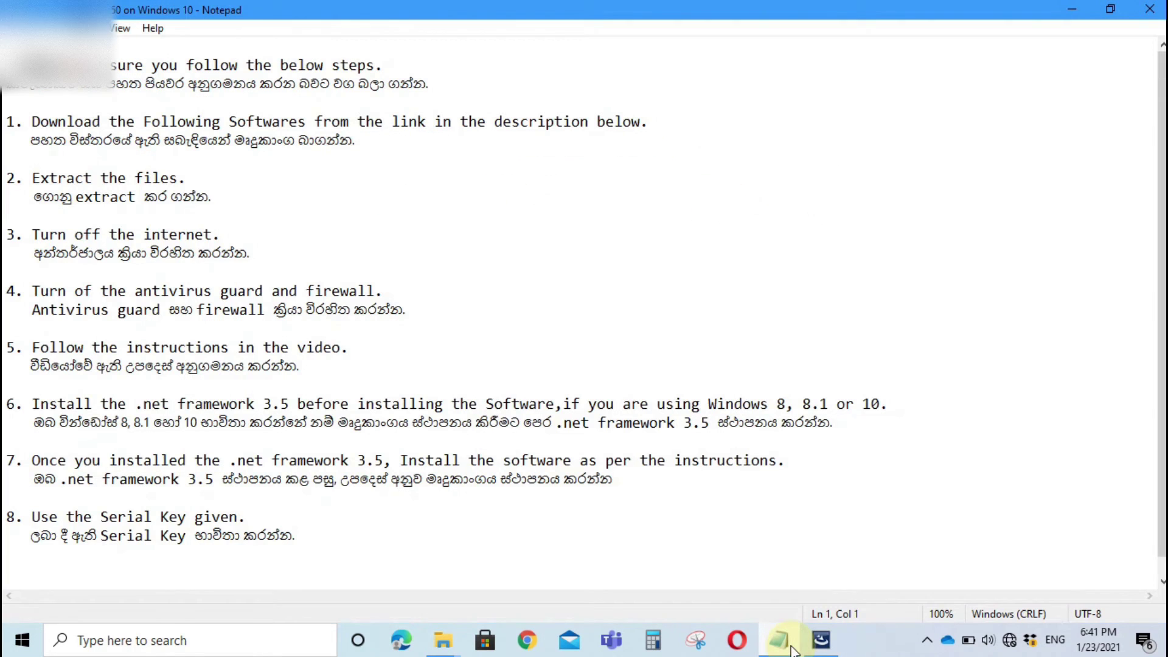
{"action": "left_click", "coordinate": [840, 643]}
{"action": "left_click", "coordinate": [723, 481]}
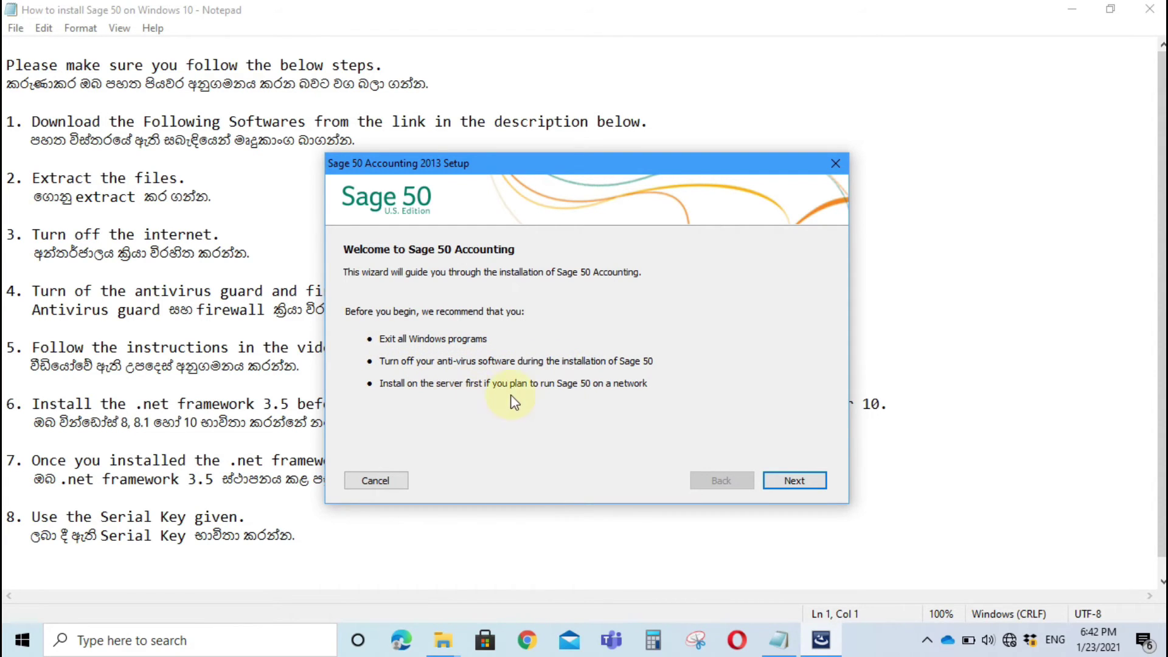
- Agree to the Sage 50 license terms, continue the setup, and acknowledge the firewall or anti-virus software notice
{"action": "left_click", "coordinate": [791, 481]}
{"action": "left_click", "coordinate": [370, 454]}
{"action": "left_click", "coordinate": [790, 479]}
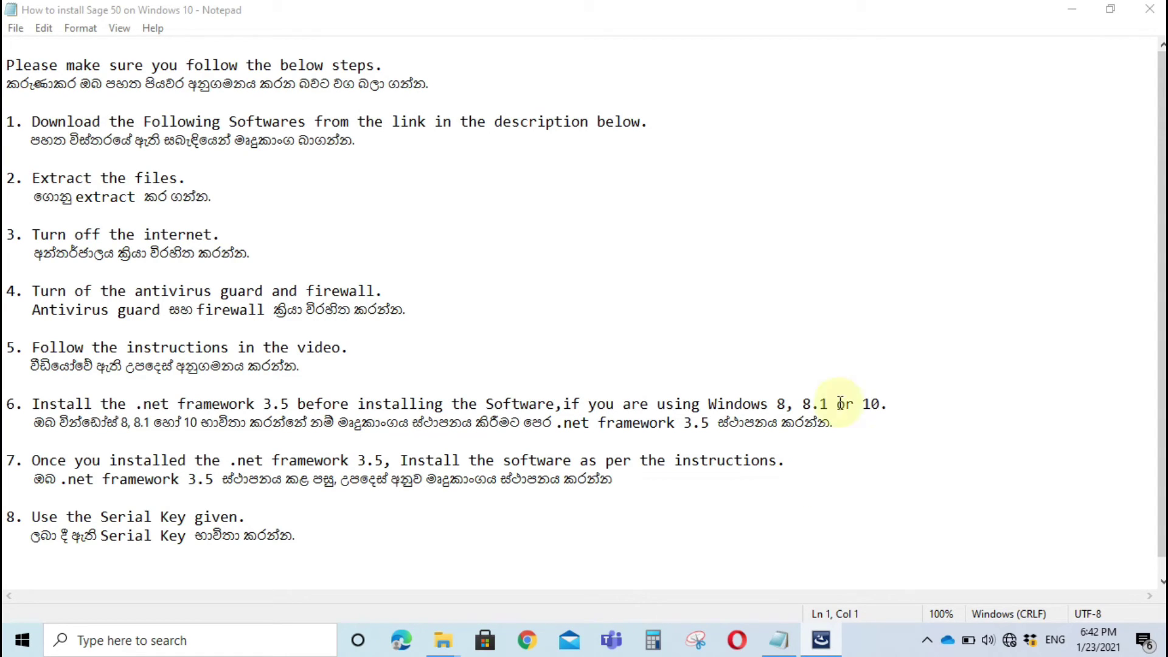
{"action": "left_click", "coordinate": [1074, 9]}
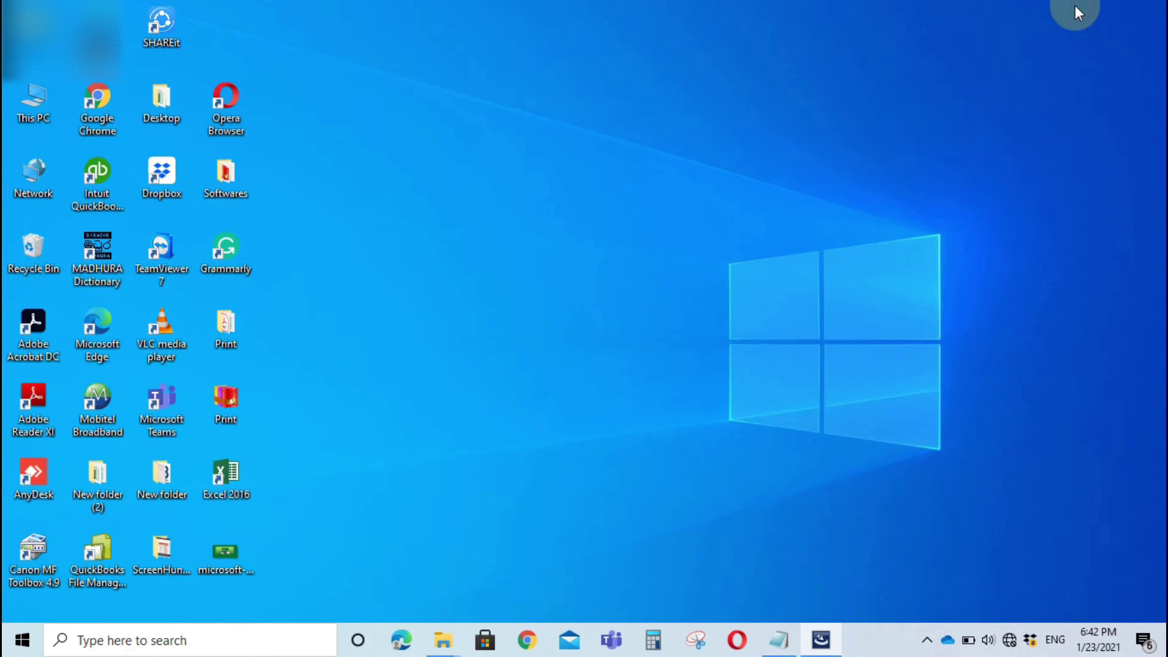
{"action": "left_click", "coordinate": [780, 645]}
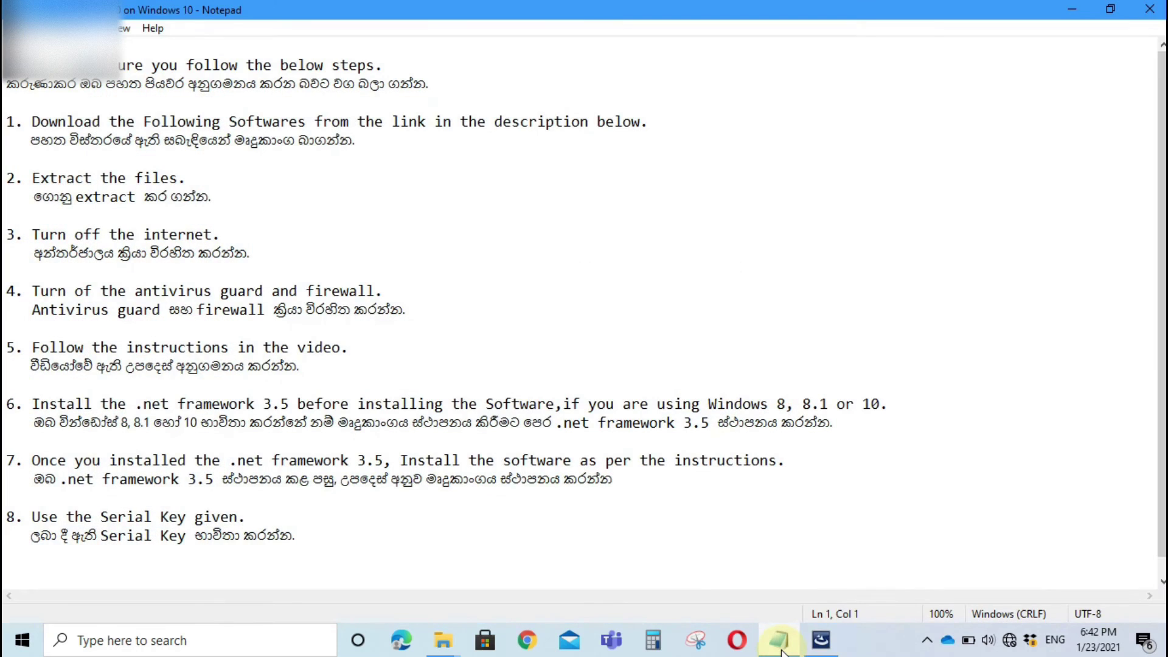
{"action": "left_click", "coordinate": [811, 644]}
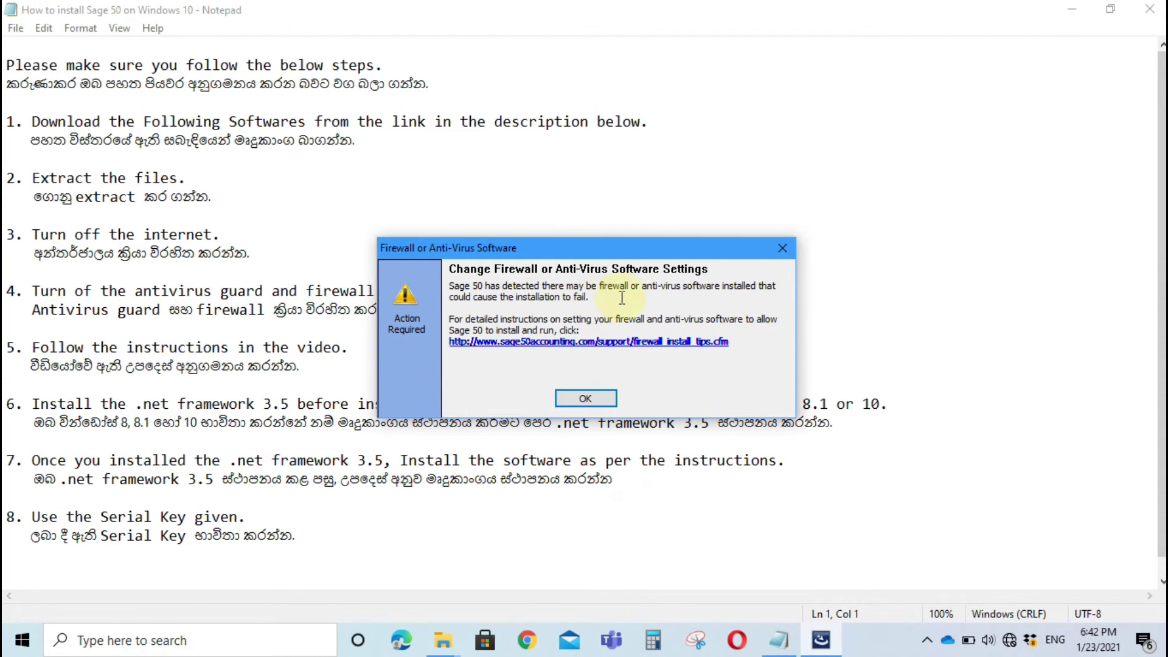
{"action": "left_click", "coordinate": [590, 402]}
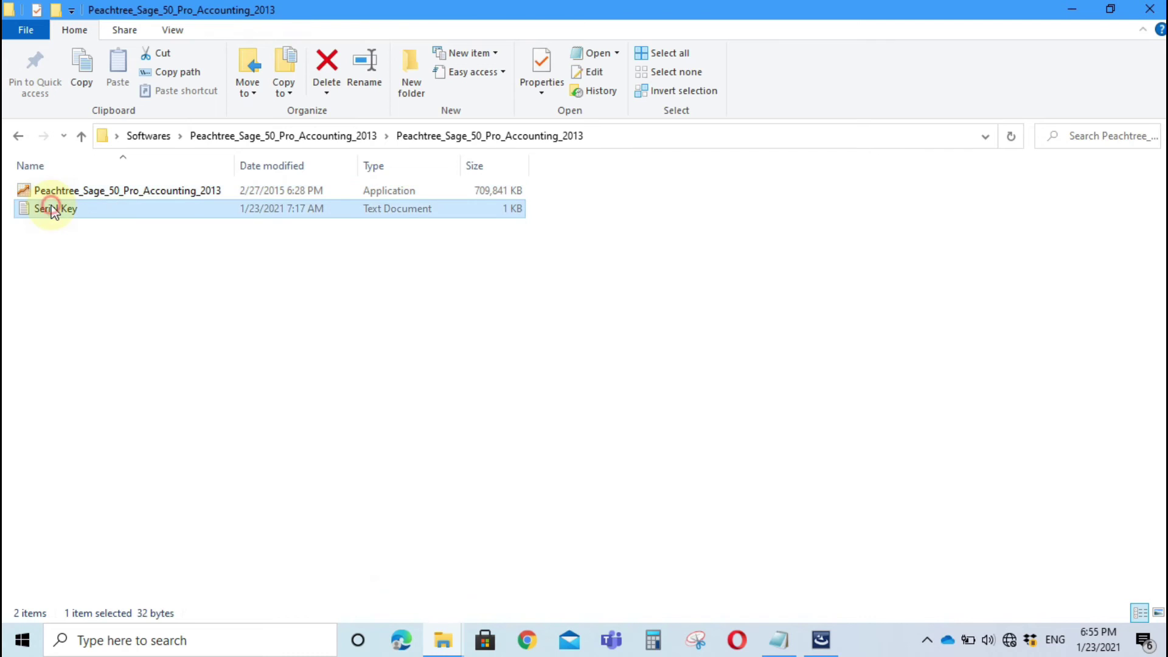
- Copy the serial key from the Serial Key text file, paste it over the setup's serial number entry, and continue
{"action": "double_click", "coordinate": [54, 211]}
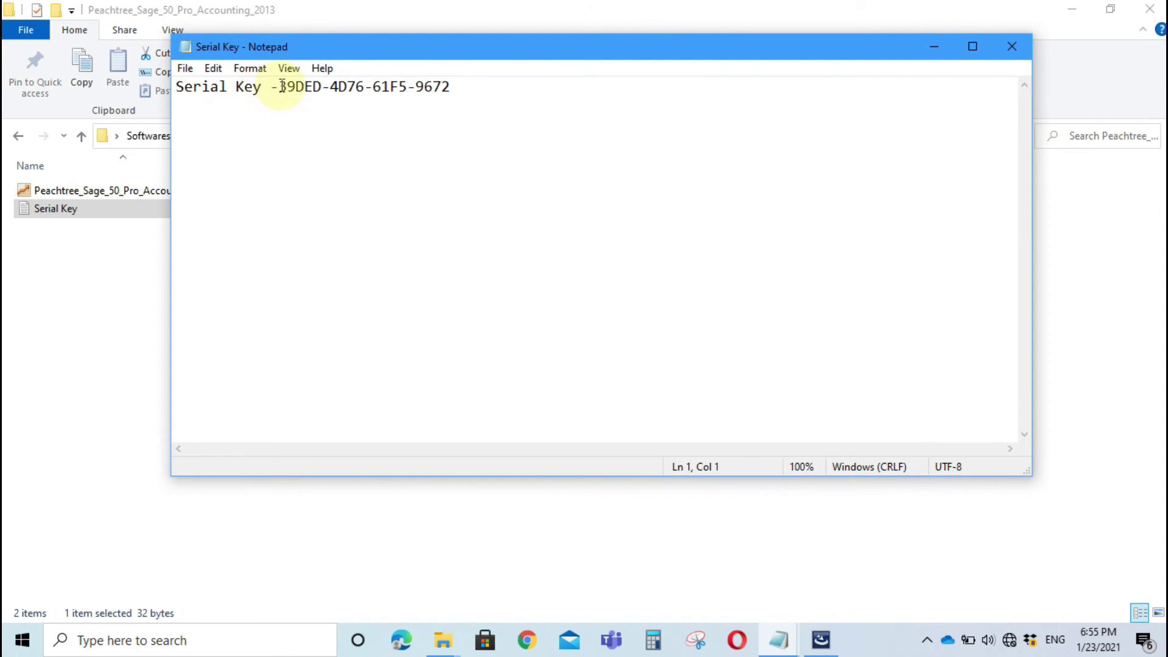
{"action": "left_click_drag", "start_coordinate": [280, 86], "coordinate": [454, 78]}
{"action": "key", "text": "ctrl+c"}
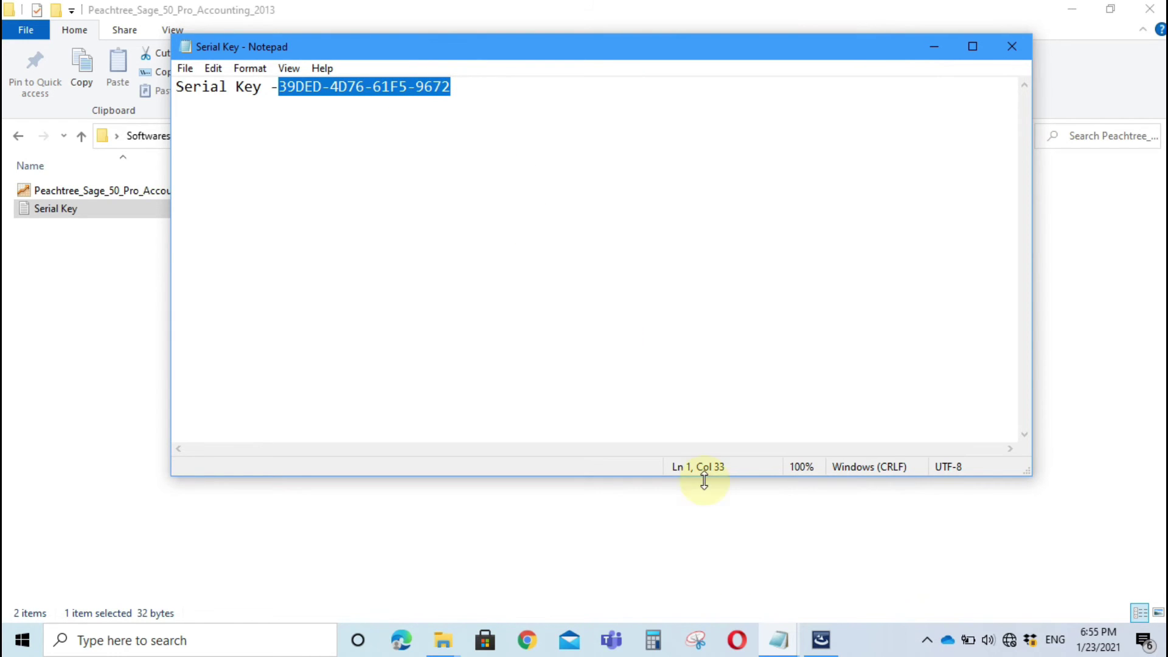
{"action": "left_click", "coordinate": [829, 653]}
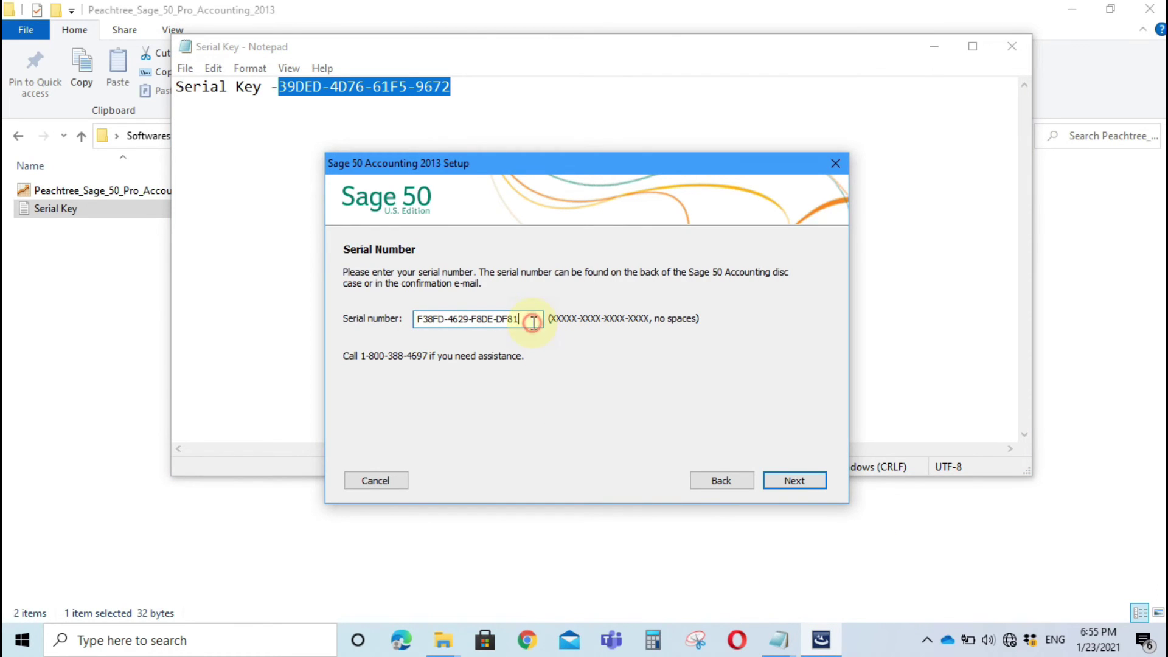
{"action": "left_click_drag", "start_coordinate": [532, 320], "coordinate": [398, 307]}
{"action": "key", "text": "ctrl+v"}
{"action": "left_click", "coordinate": [790, 479]}
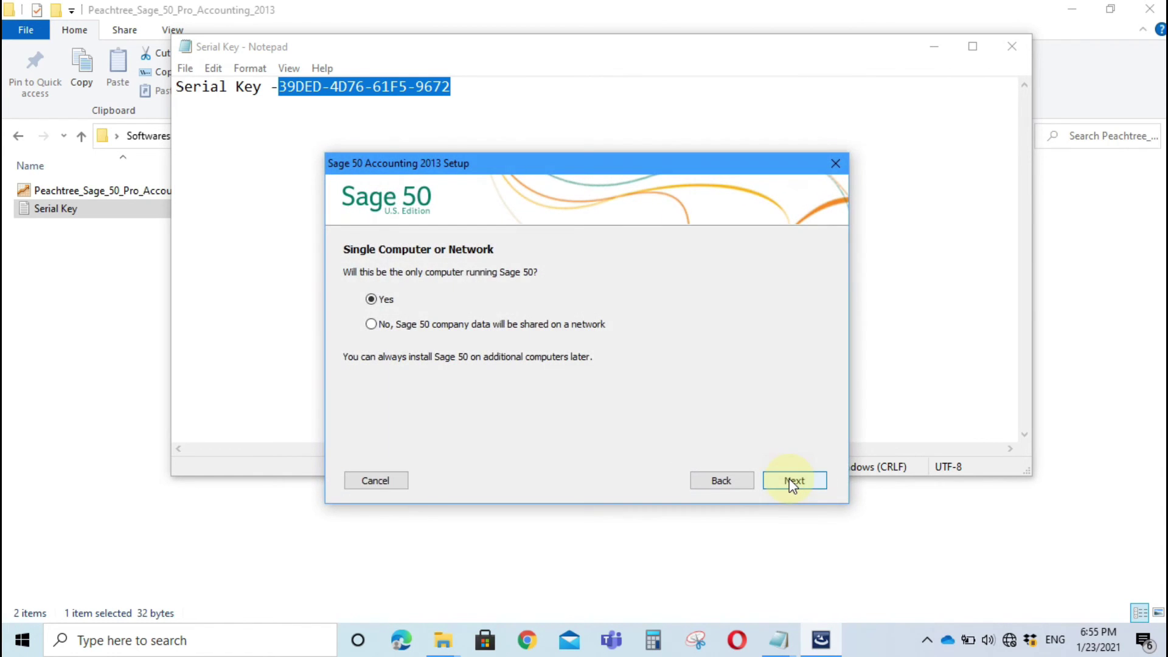